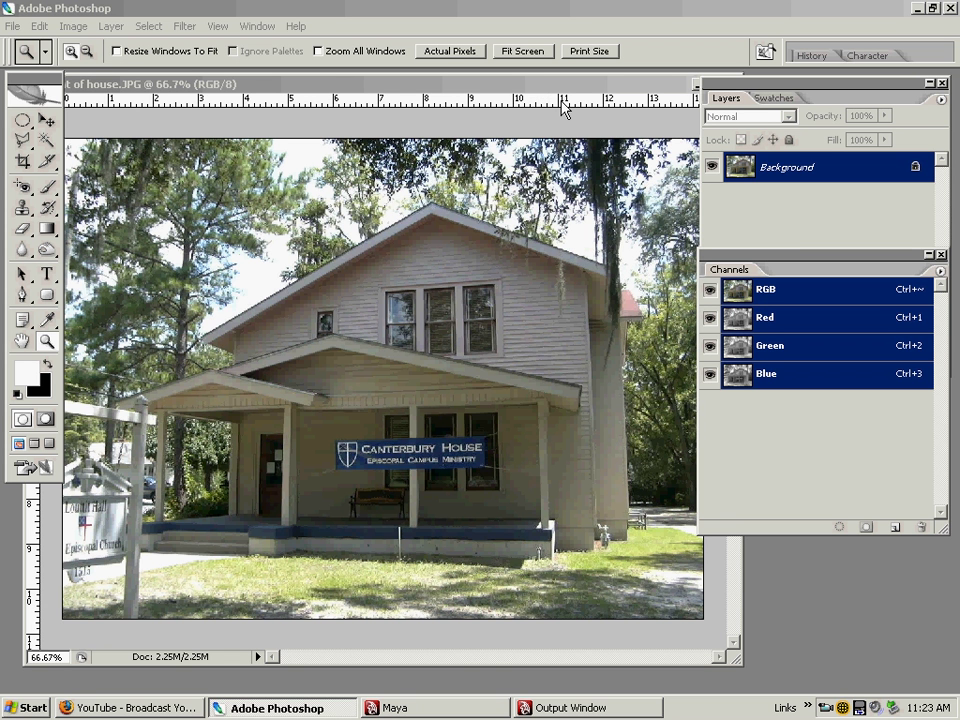
Bring back and reposition the Channels palette, briefly hiding then re-showing the Red and Green channels.
key(F7)
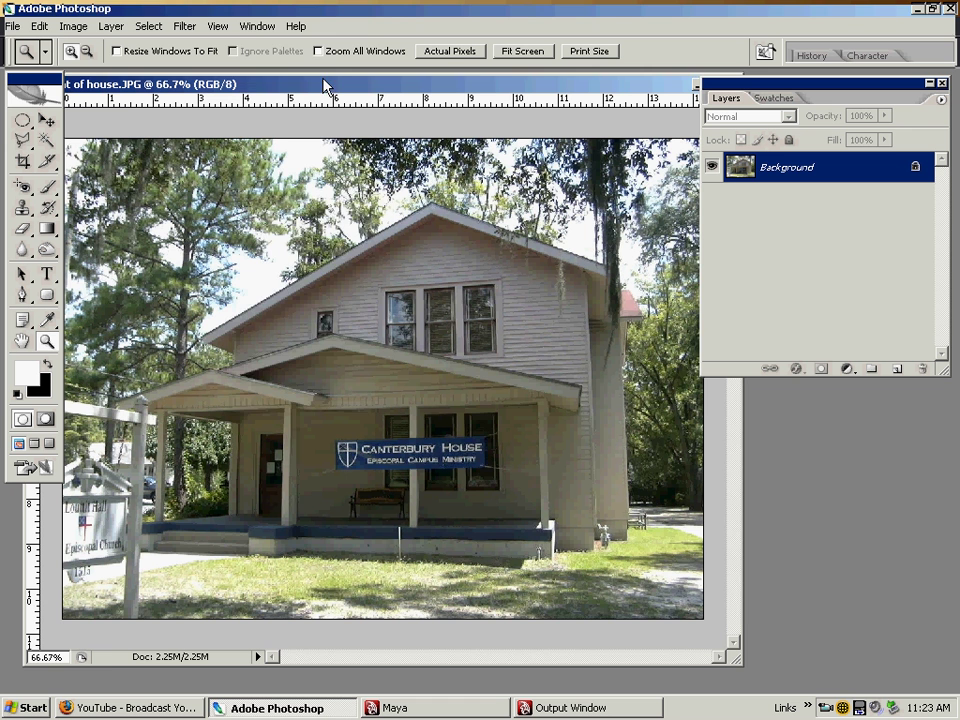
click(254, 29)
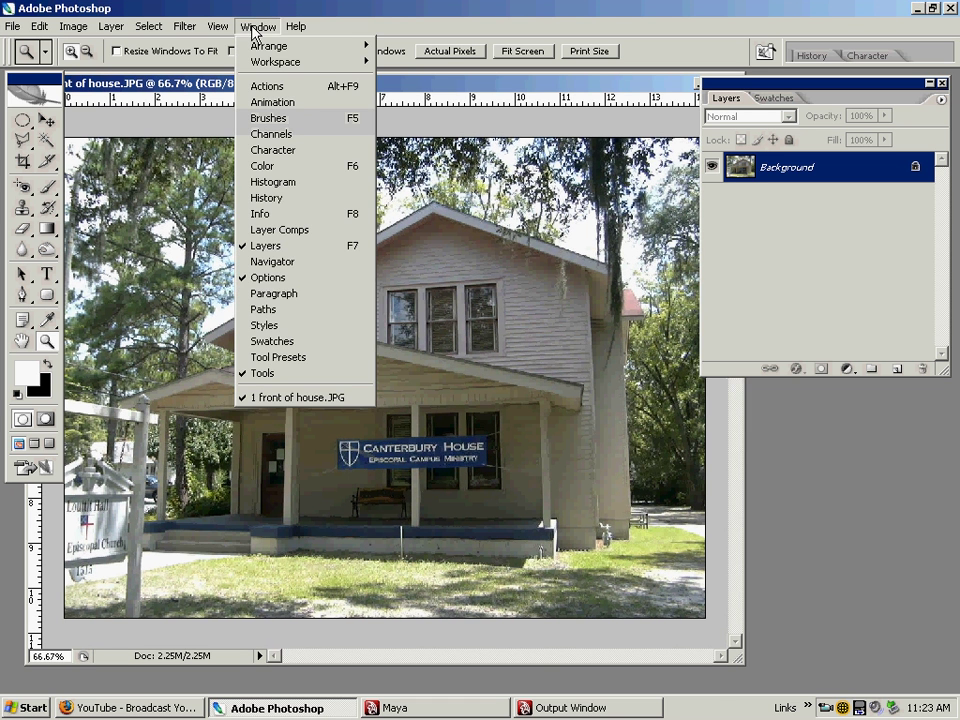
click(296, 134)
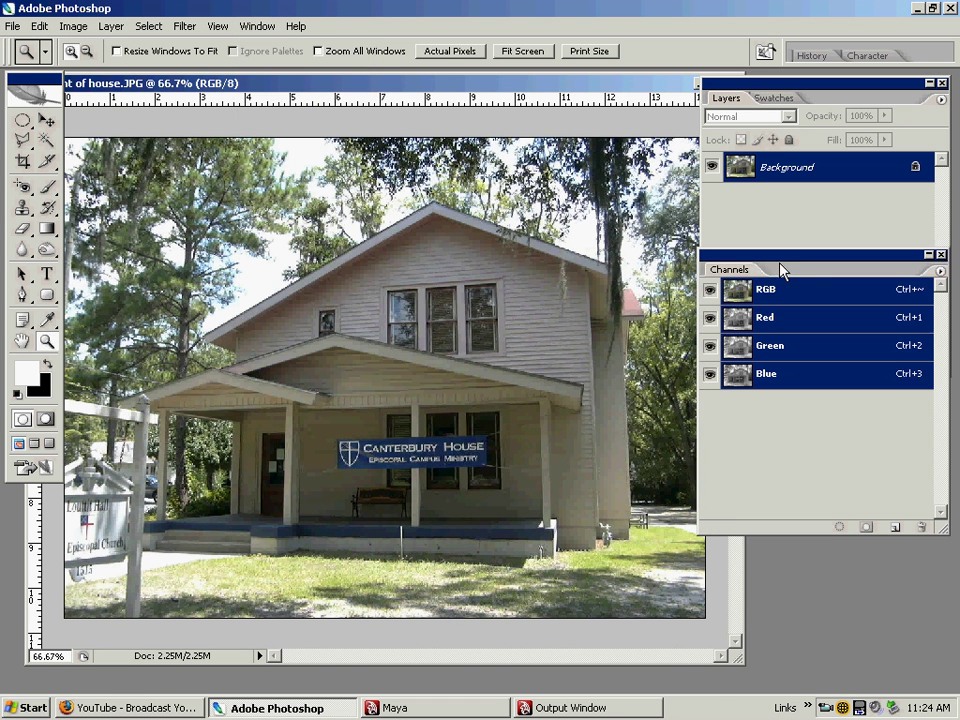
drag(762, 263, 770, 282)
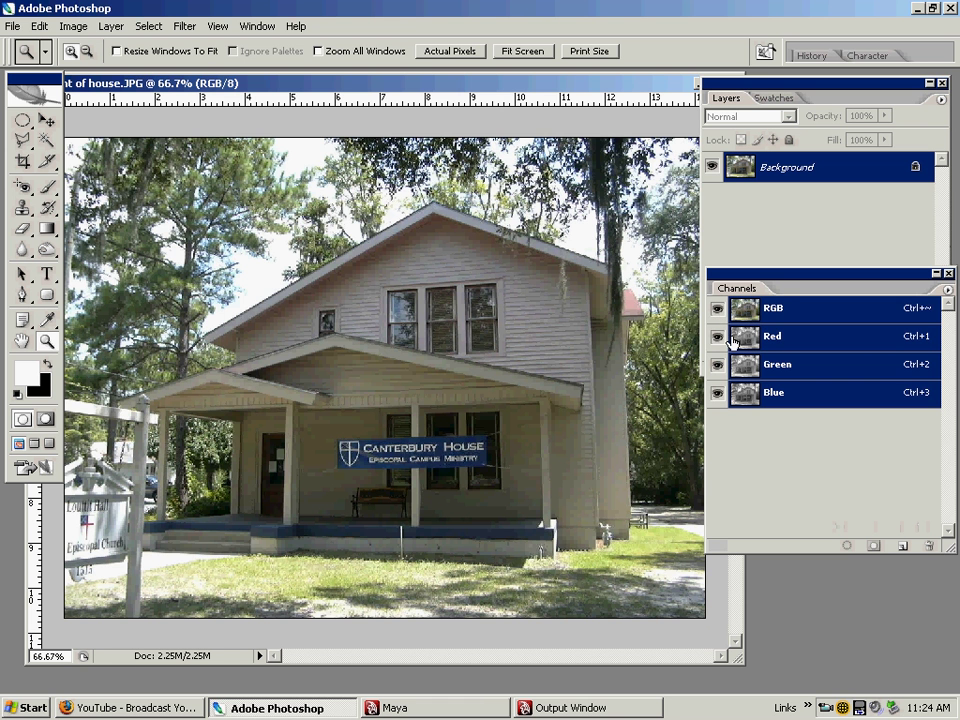
click(717, 336)
click(717, 364)
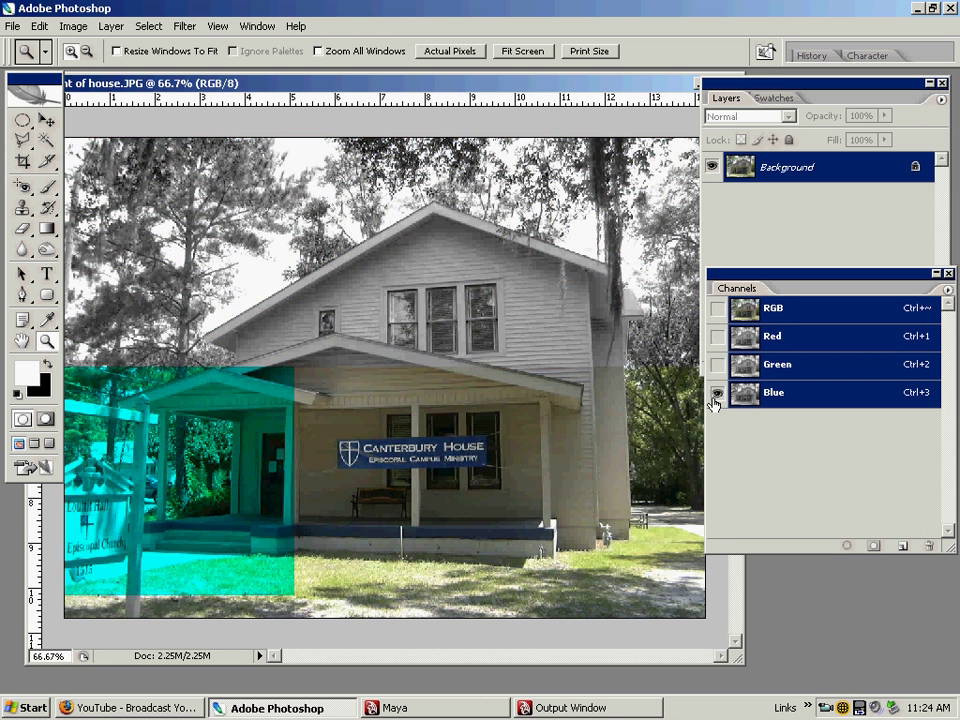
click(717, 364)
click(717, 336)
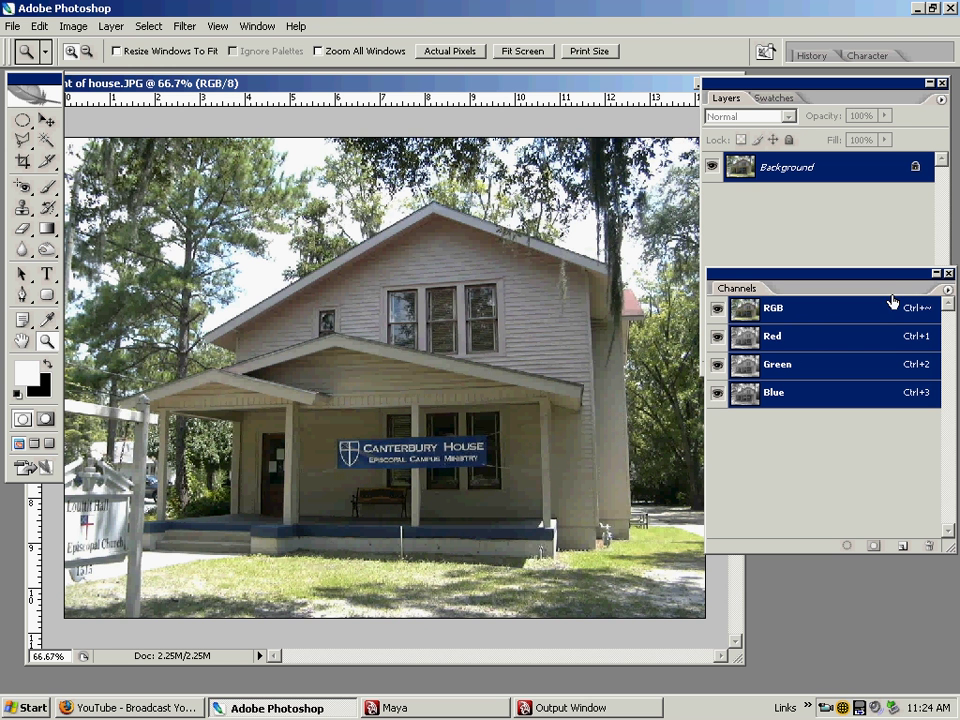
drag(895, 280, 879, 285)
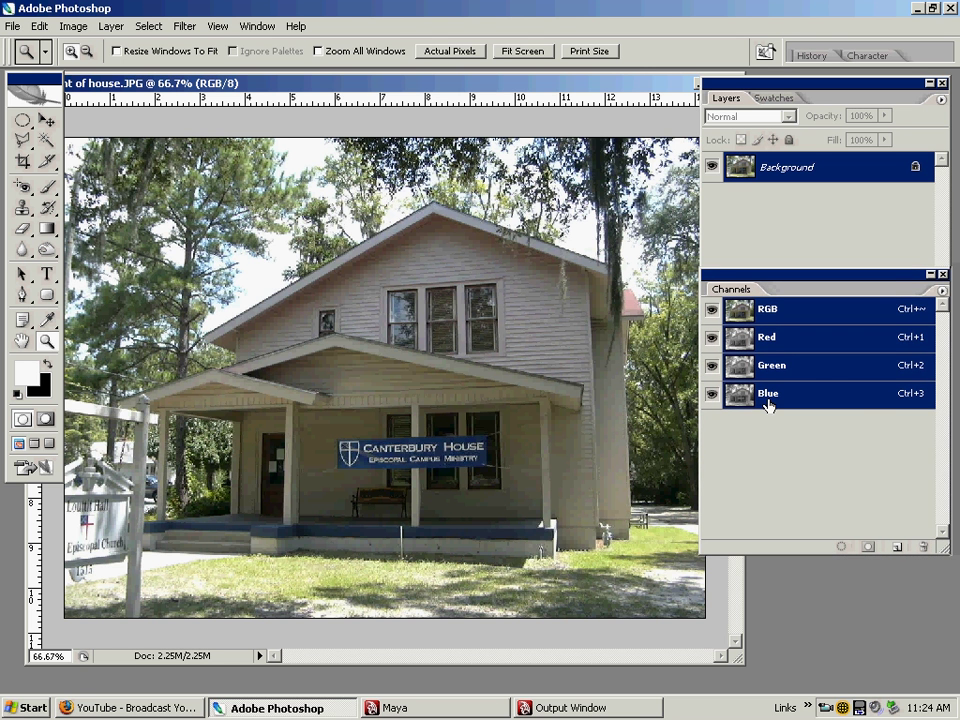
Add a new all-black alpha channel named Window, keeping black as the foreground colour.
click(942, 290)
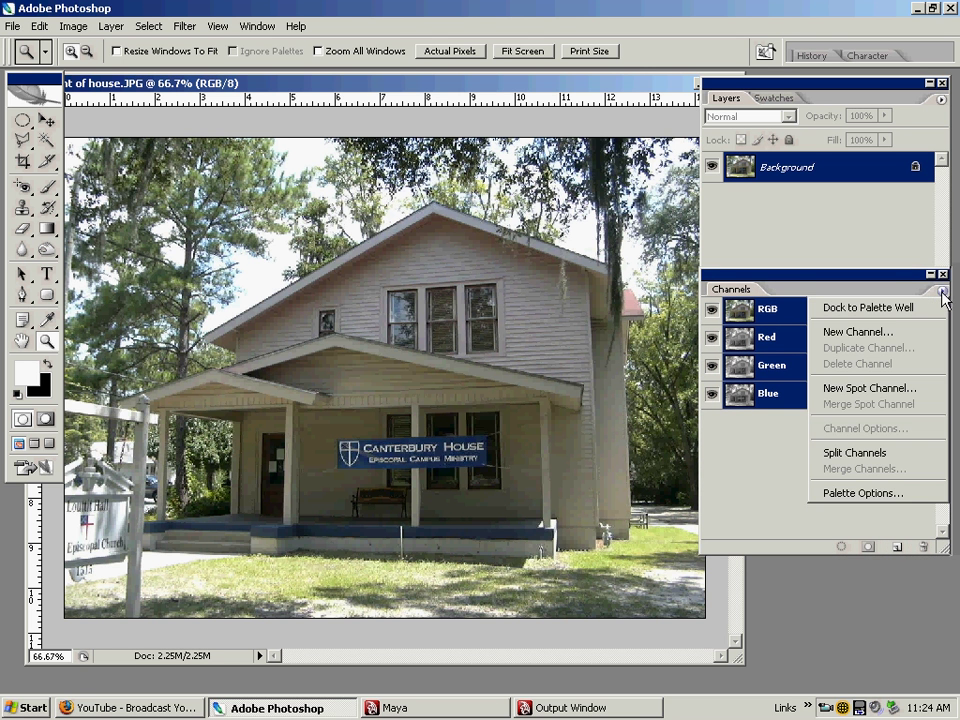
click(890, 333)
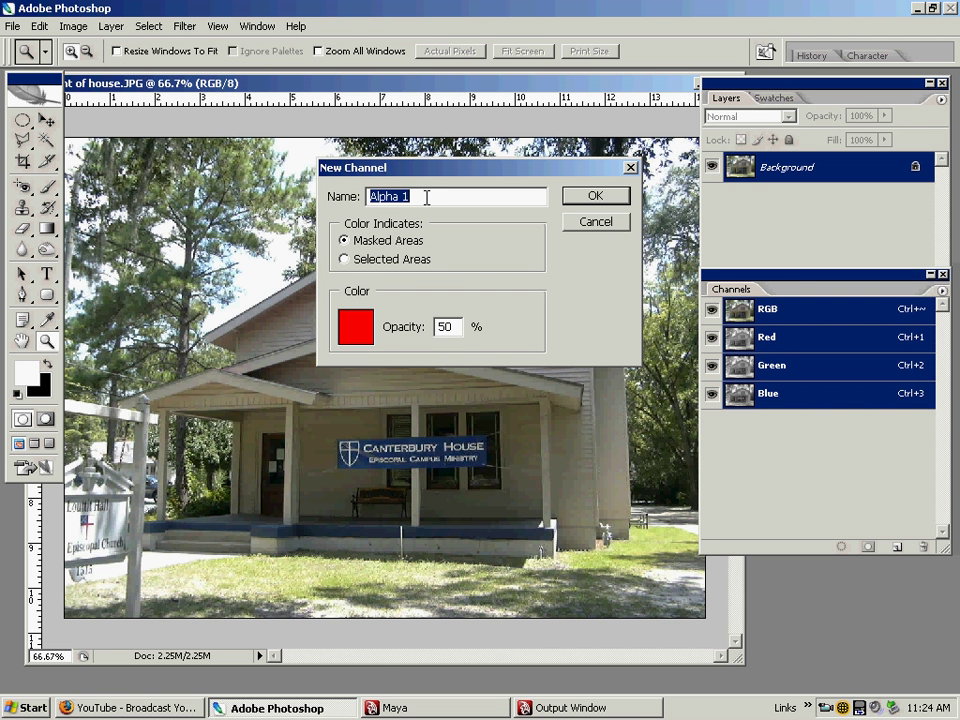
text(Window)
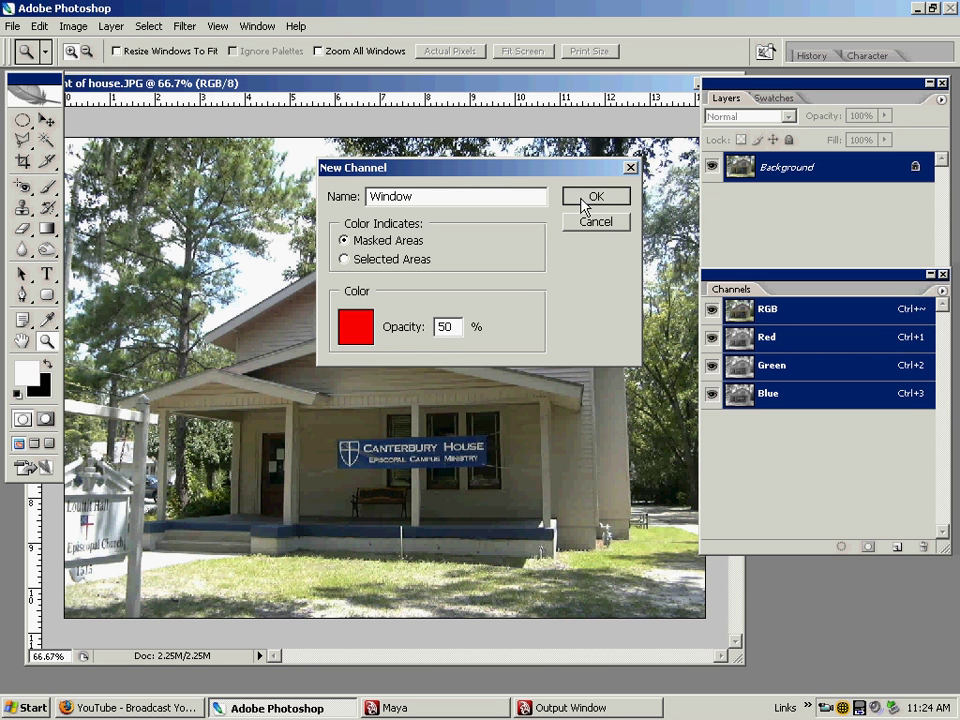
click(585, 200)
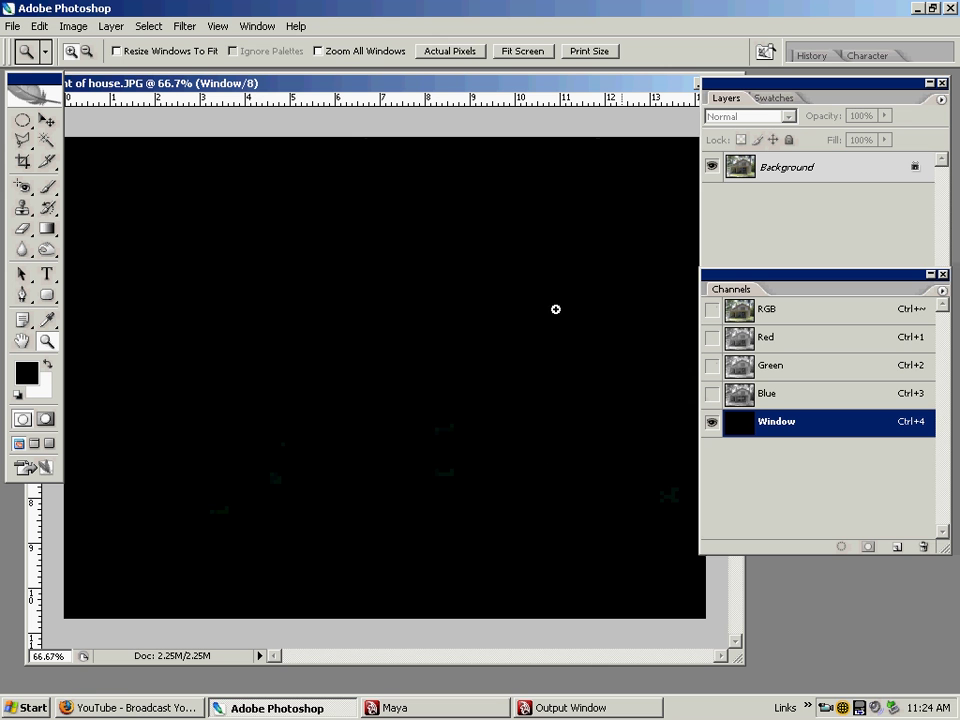
click(48, 364)
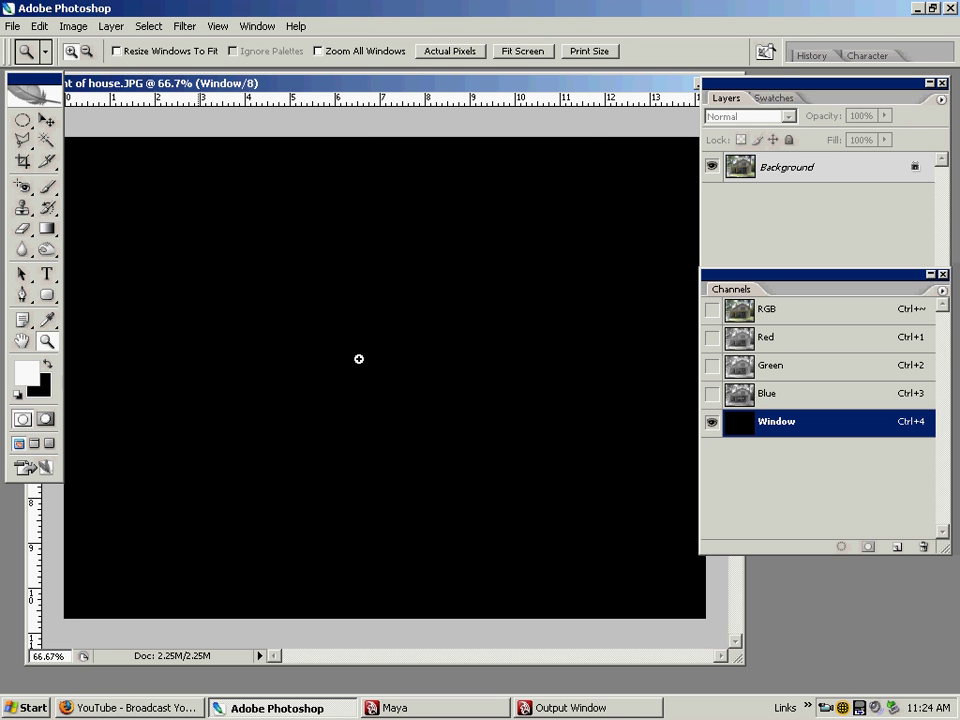
click(48, 363)
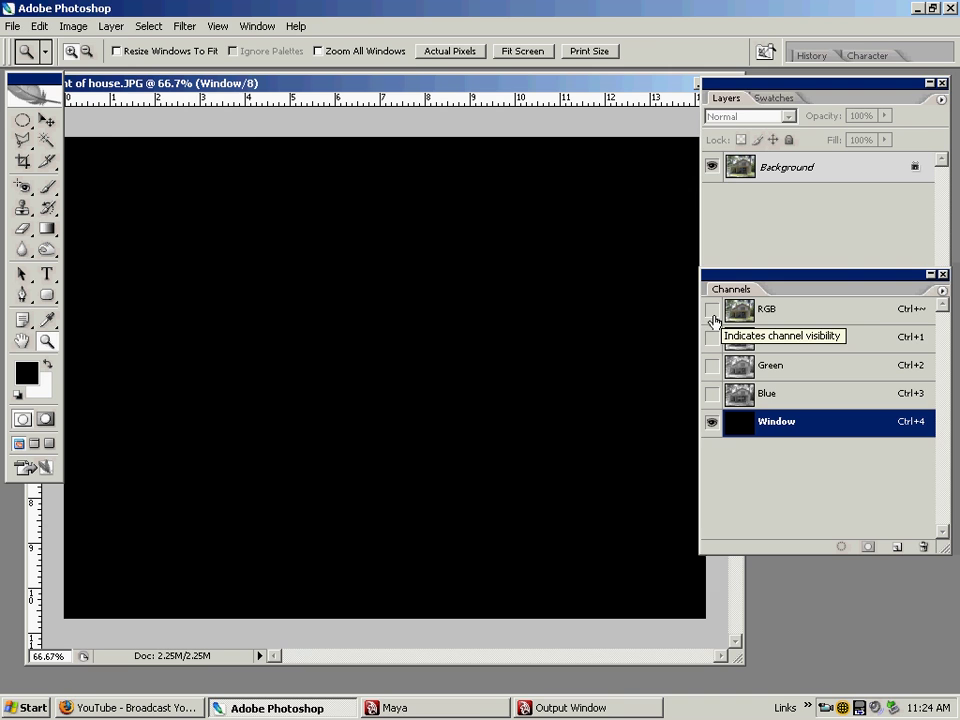
click(479, 710)
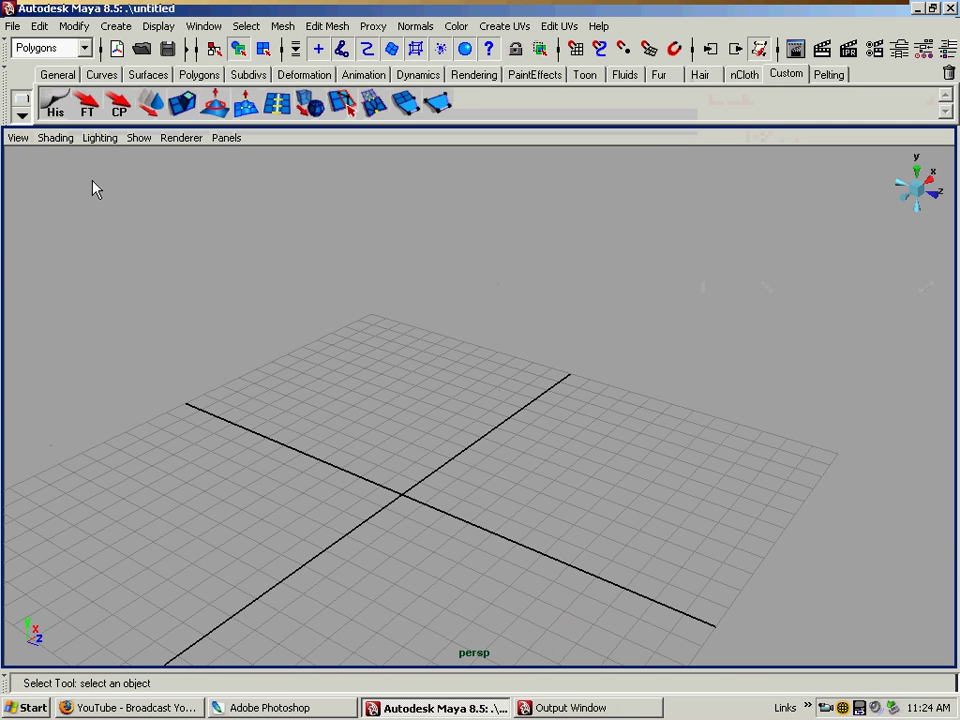
Switch the Maya viewport via the side view to the front orthographic view.
click(225, 138)
mouse_move(229, 171)
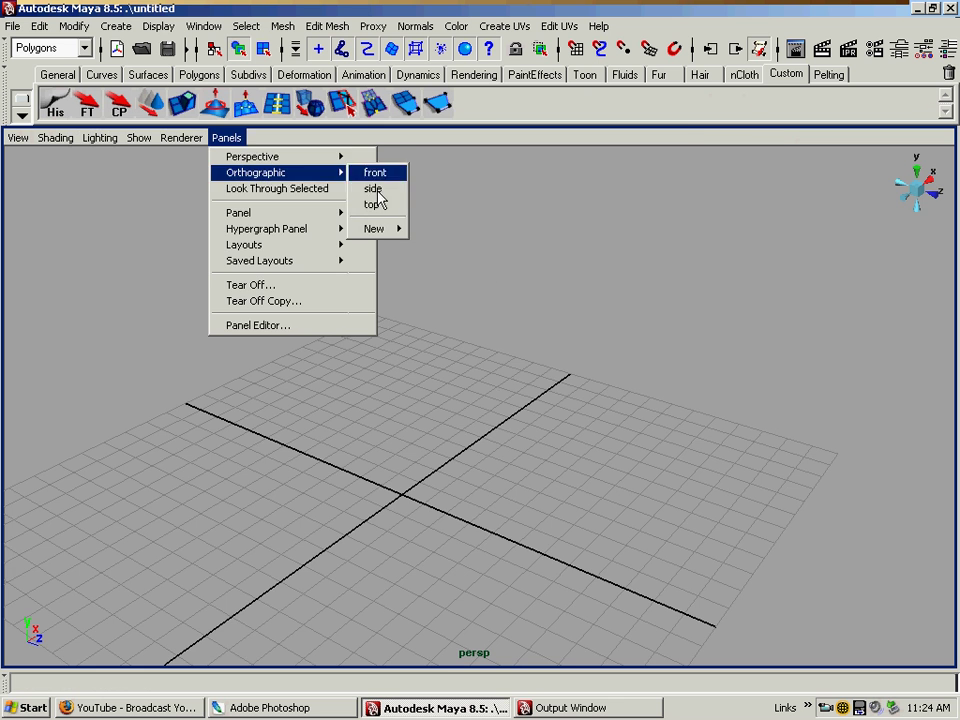
click(375, 189)
click(227, 138)
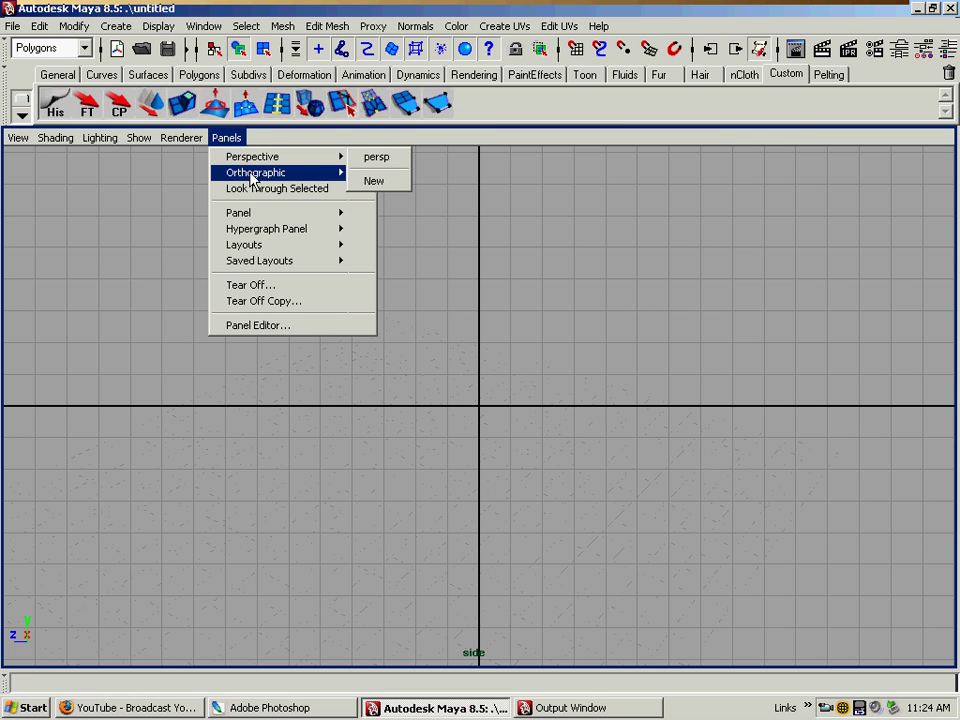
click(372, 172)
Start importing an image plane image from the Desktop.
click(18, 138)
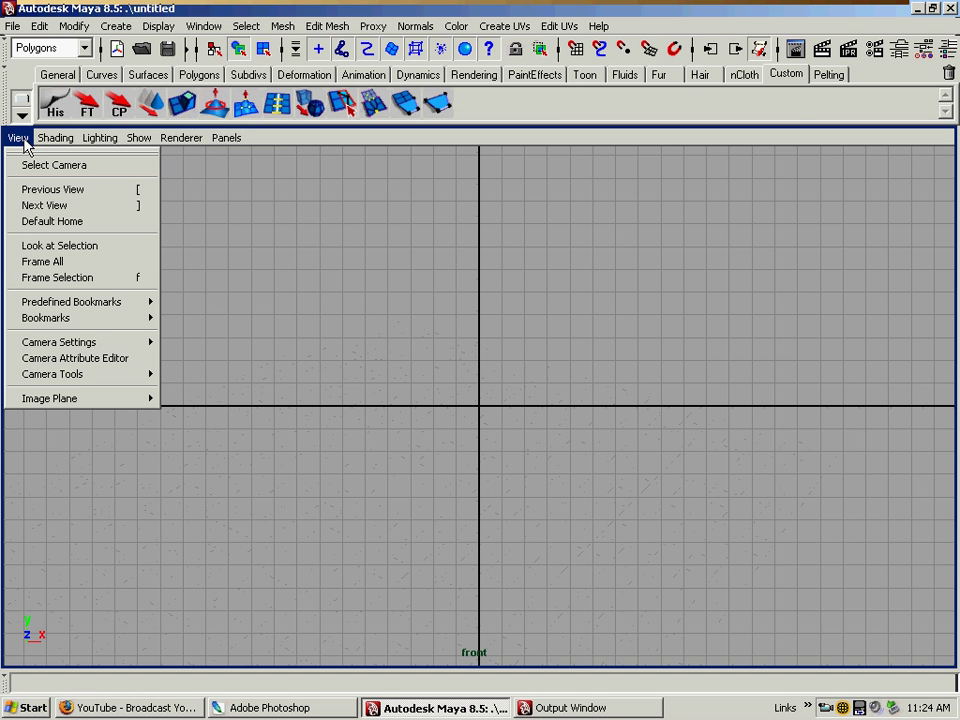
mouse_move(97, 403)
click(205, 407)
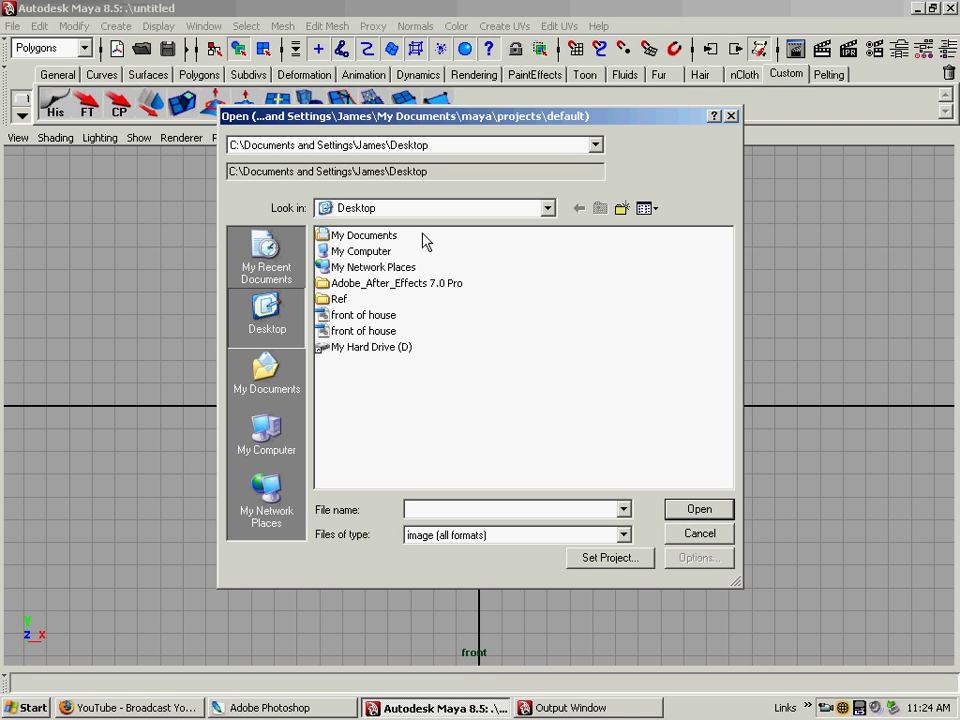
Save the house photo as 'front of house' in Targa format, replacing the existing file.
click(236, 707)
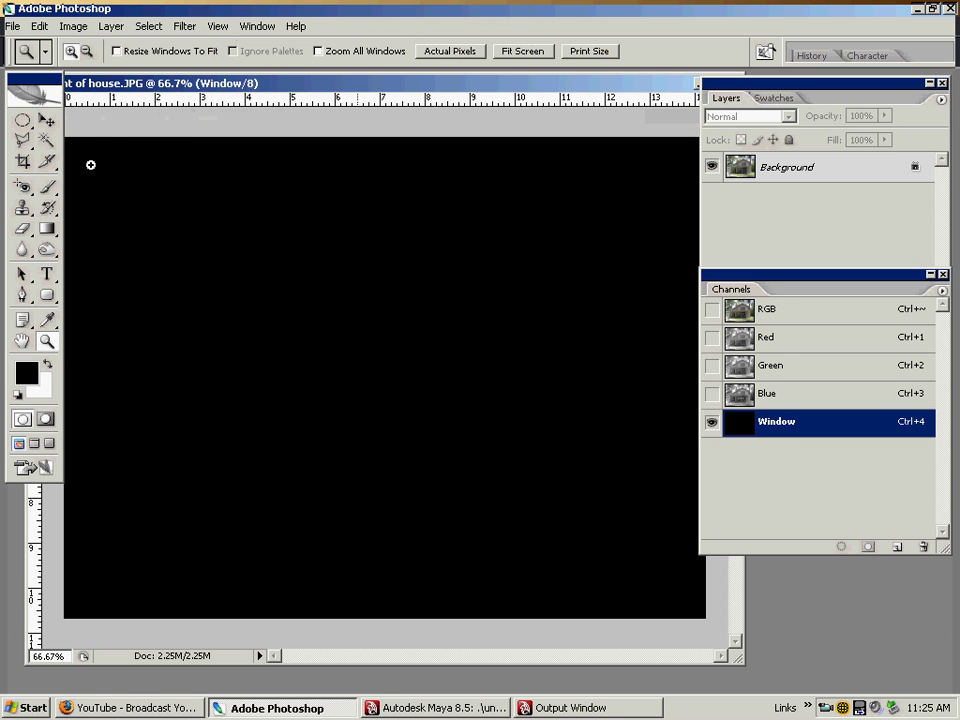
click(111, 30)
mouse_move(20, 26)
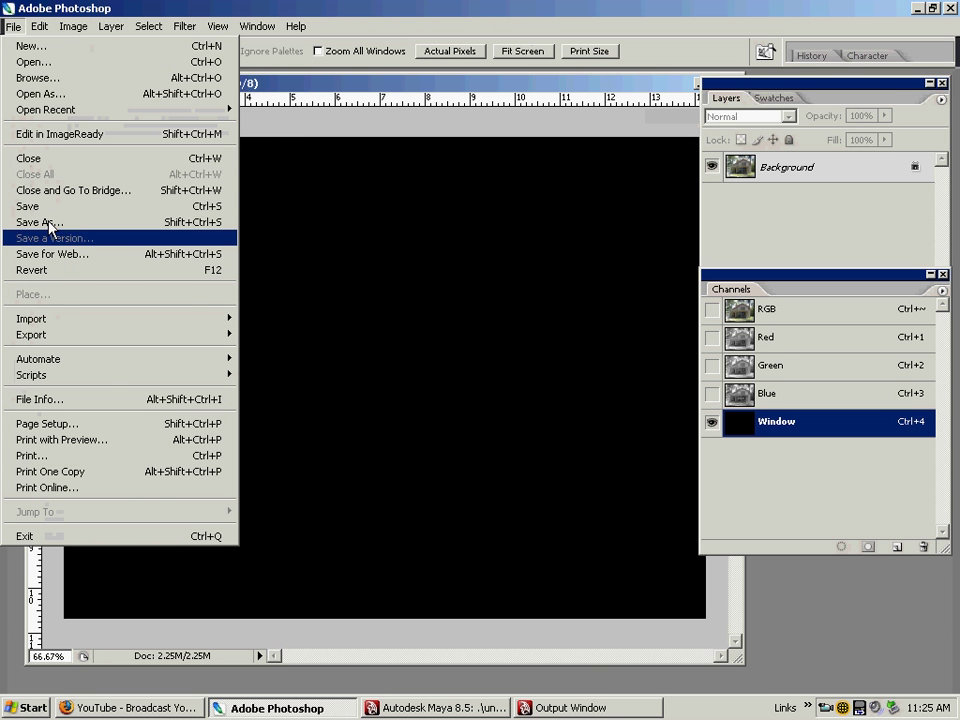
click(48, 222)
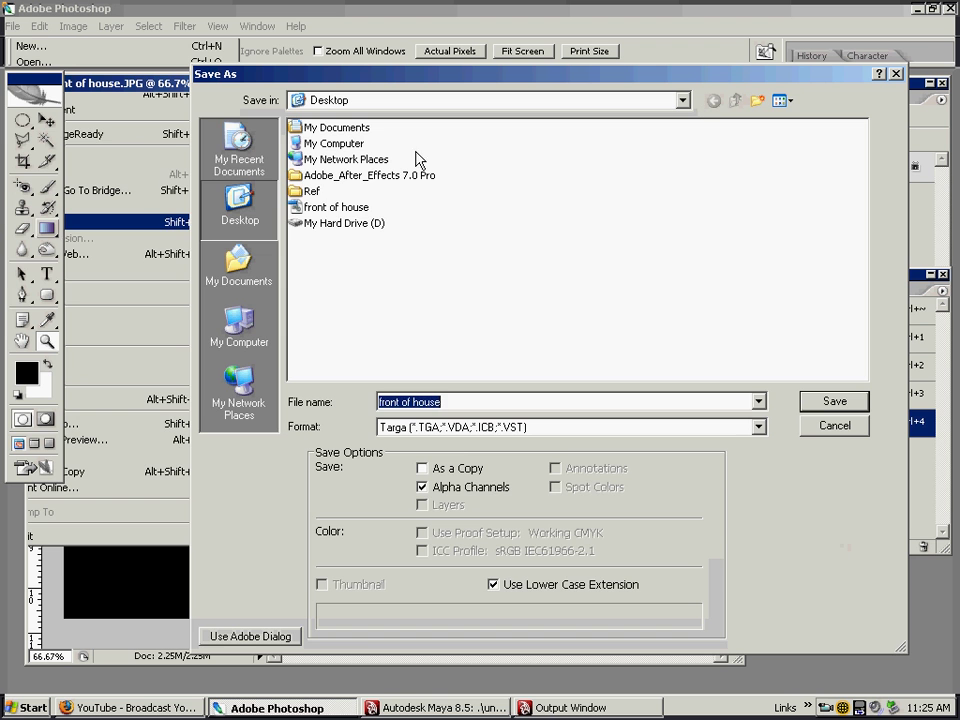
click(330, 208)
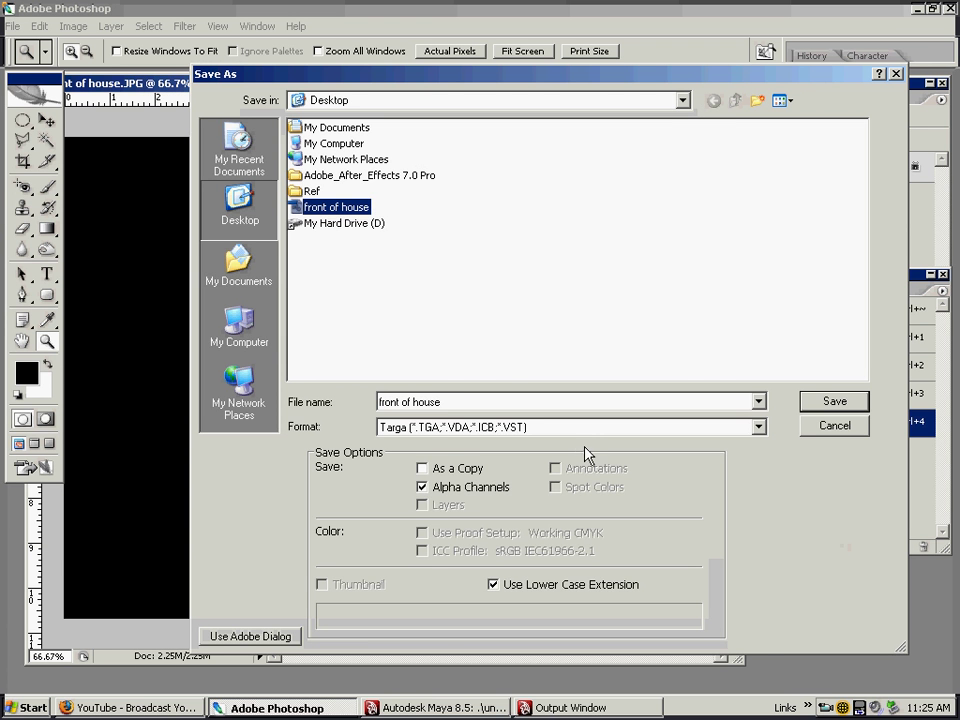
click(565, 428)
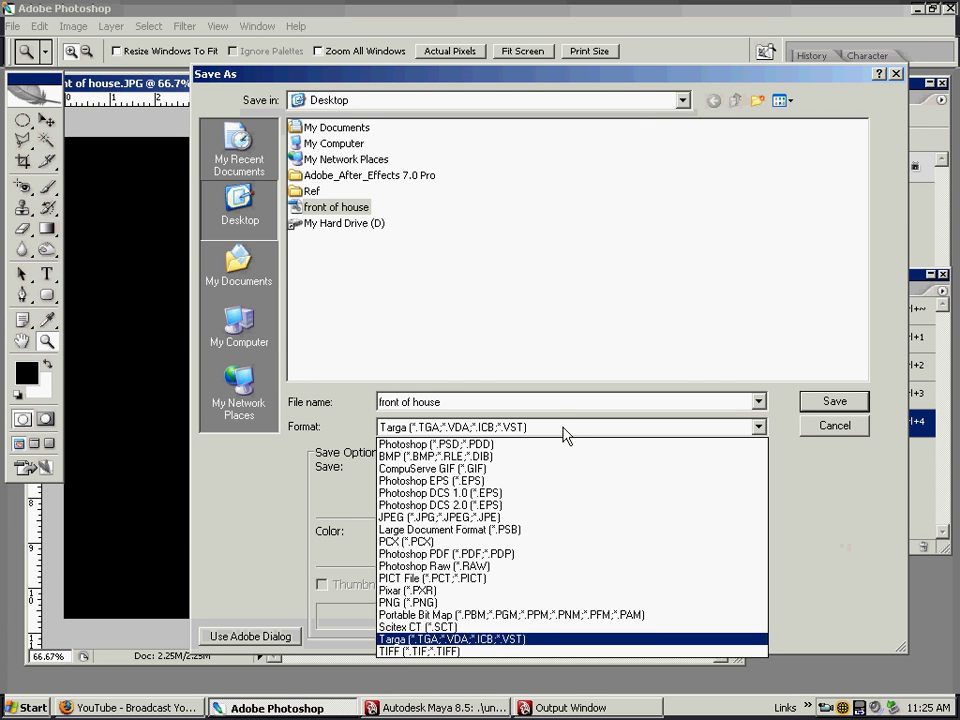
click(466, 640)
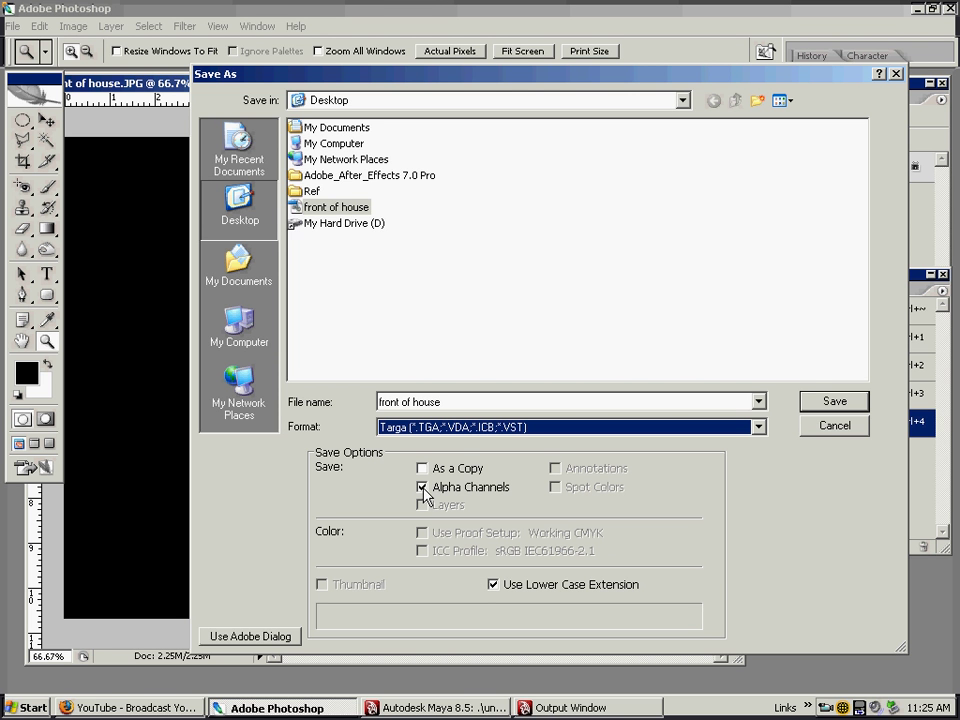
click(823, 403)
click(434, 402)
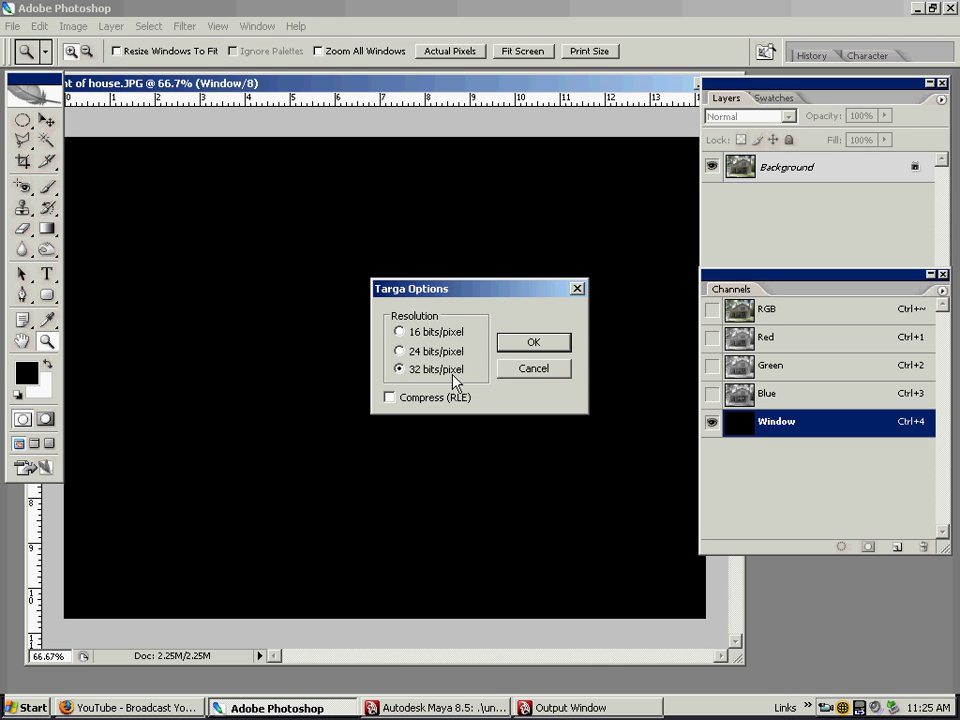
Finish the 32 bits/pixel Targa save and load front of house as Maya's image plane.
click(519, 347)
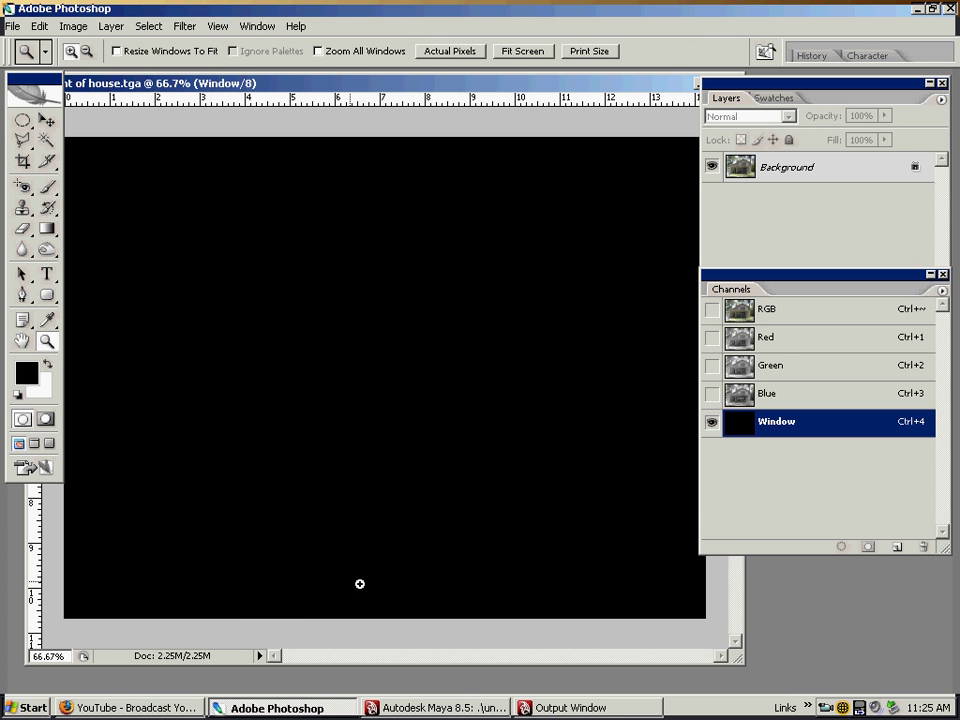
click(437, 707)
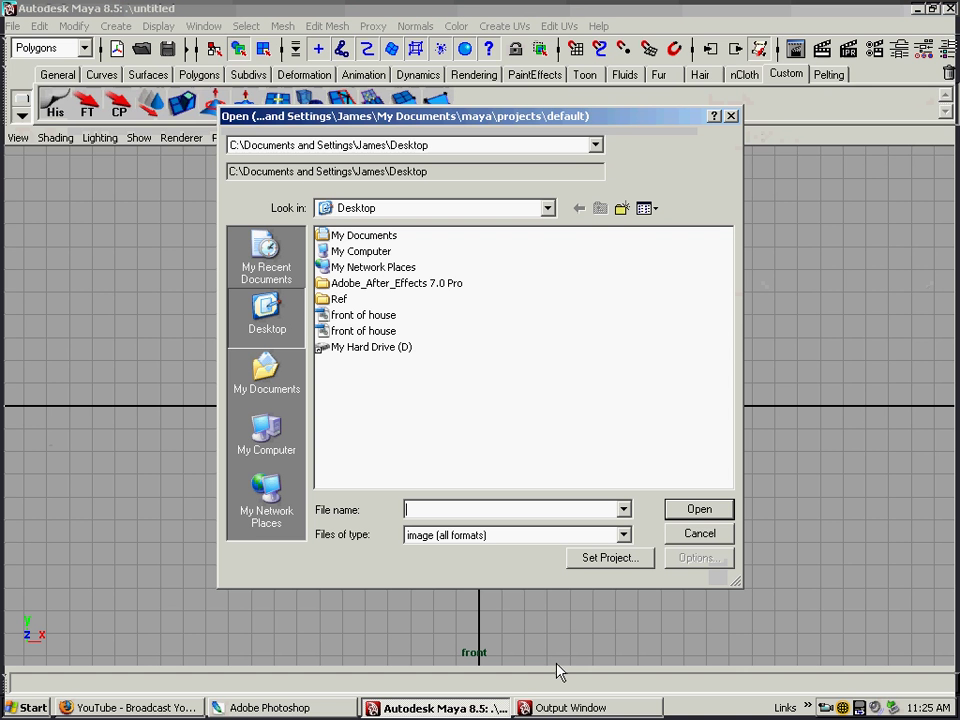
click(335, 331)
click(358, 318)
click(368, 331)
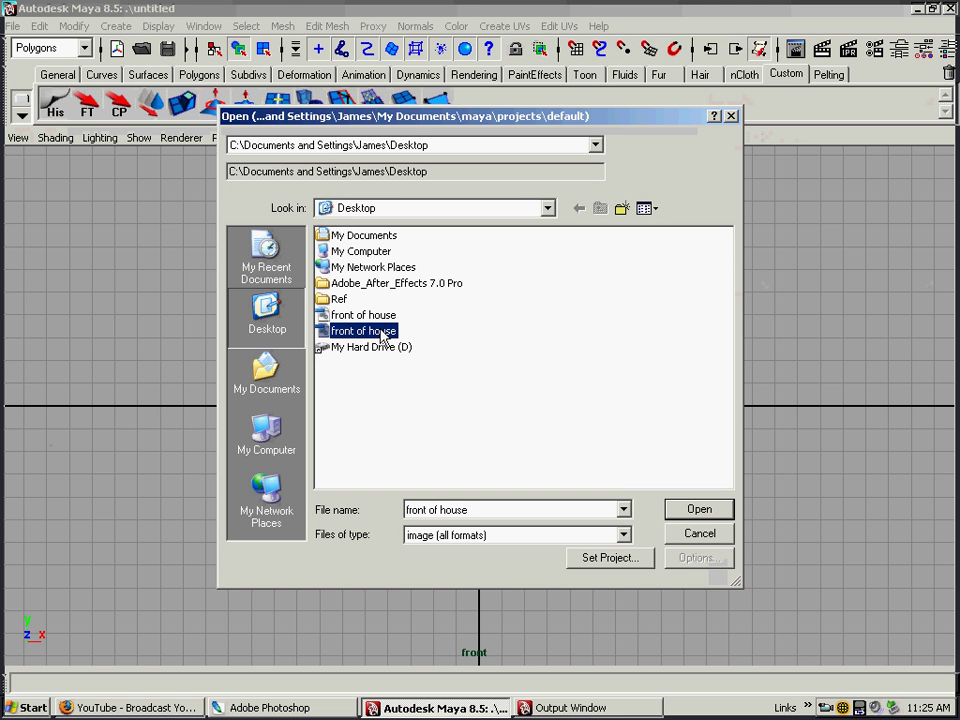
click(688, 511)
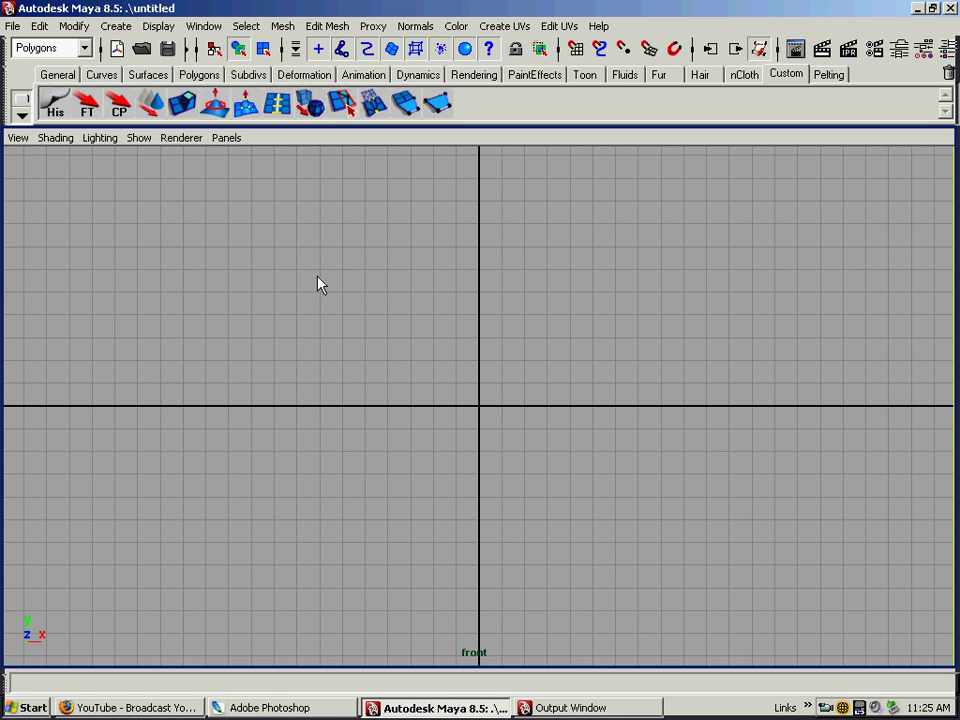
Return the viewport to the perspective camera and orbit around the empty image plane.
click(226, 139)
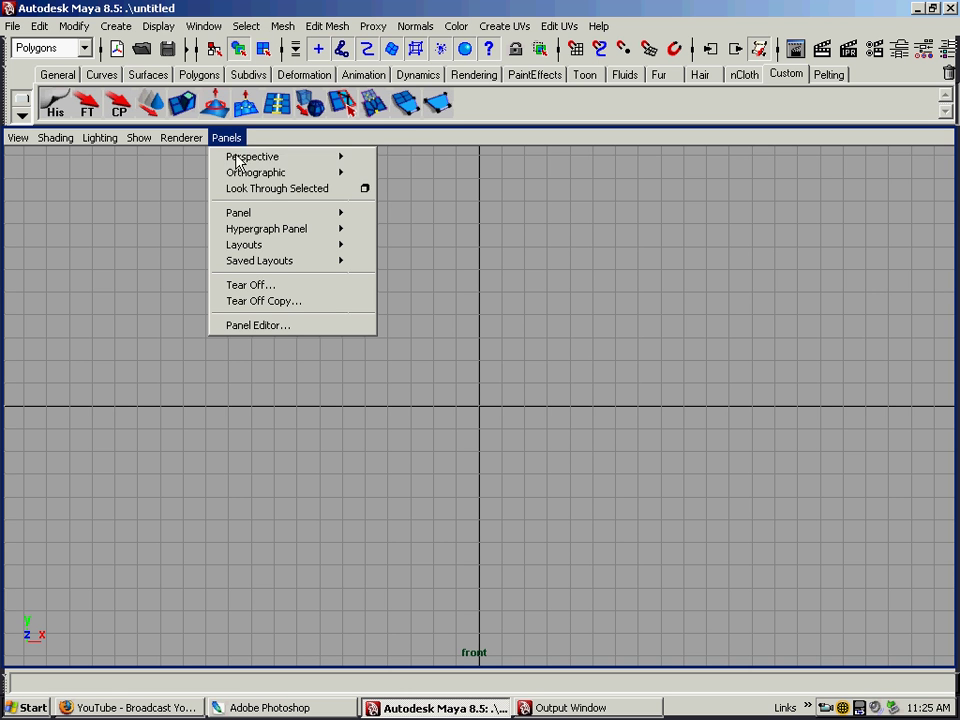
mouse_move(255, 157)
click(372, 158)
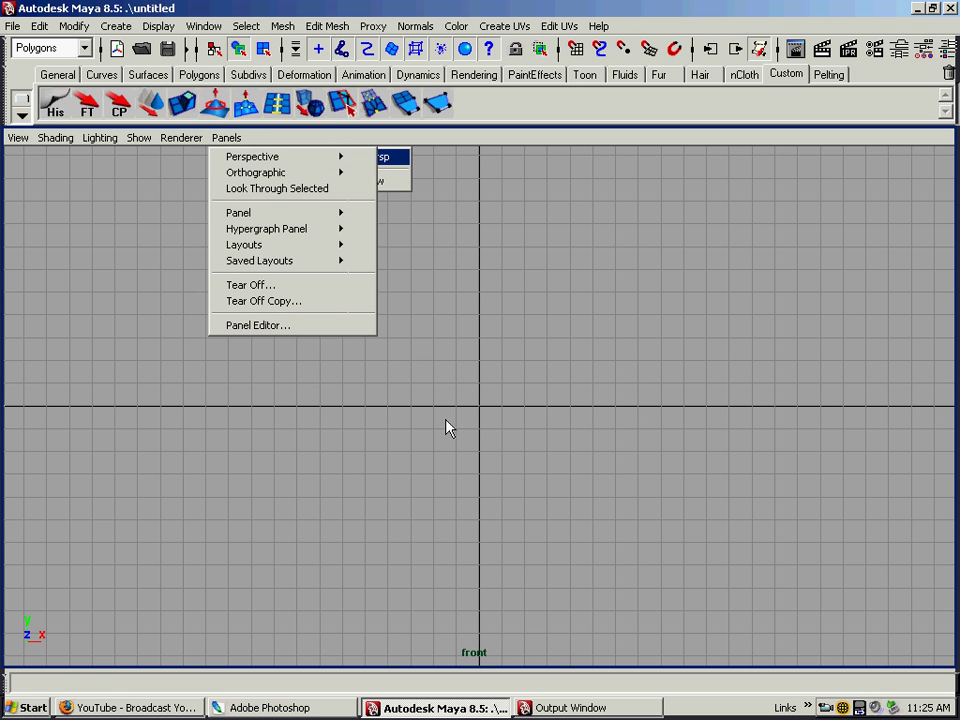
scroll(422, 405, down, 5)
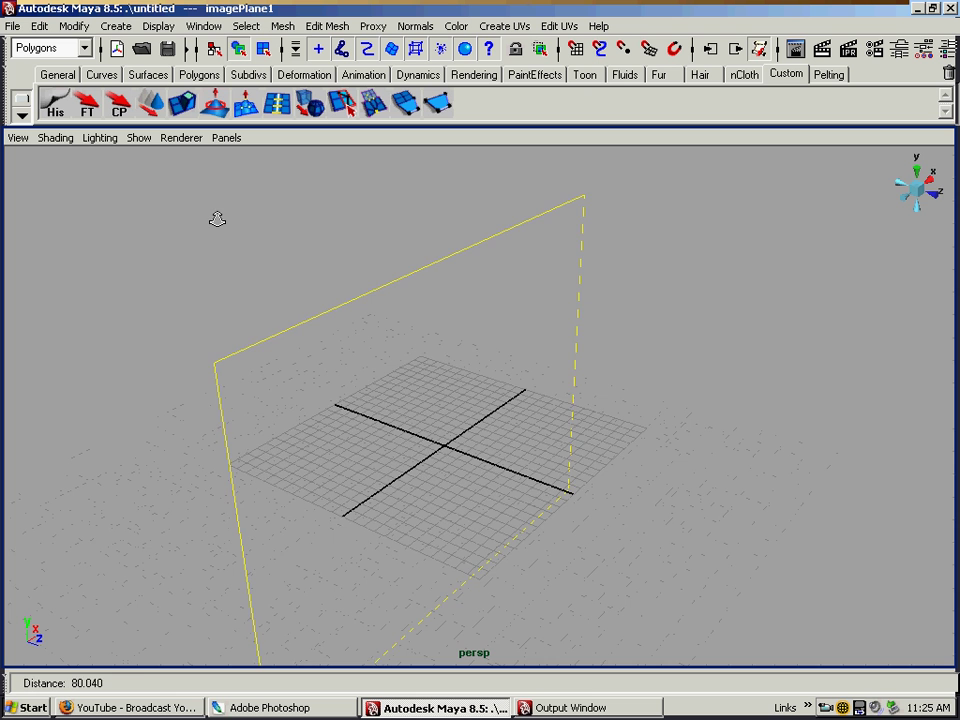
drag(370, 398, 231, 336)
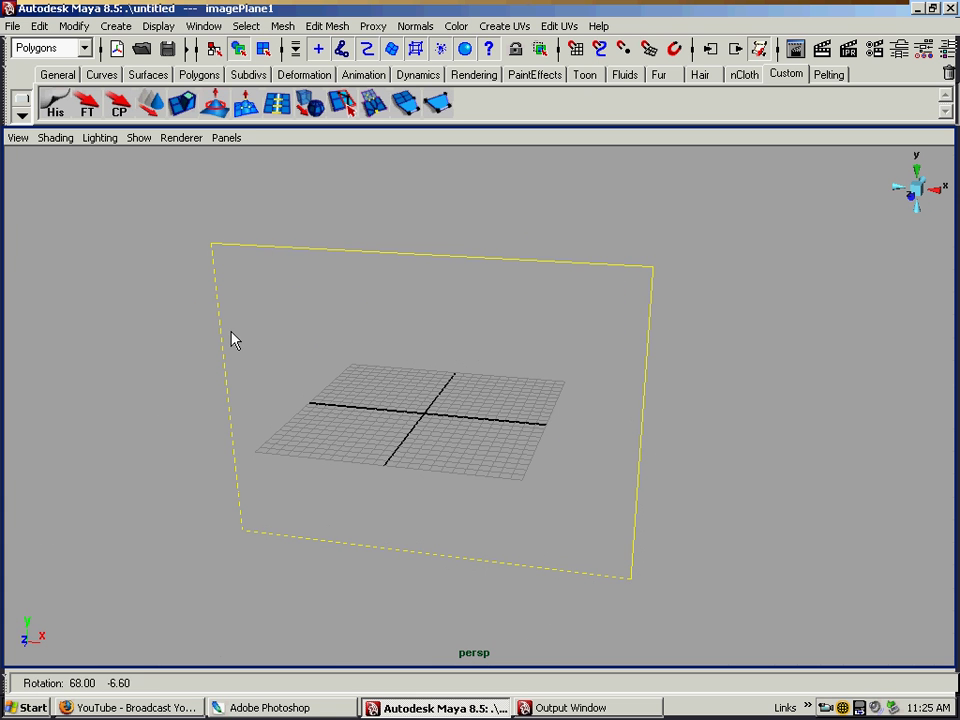
drag(512, 403, 532, 427)
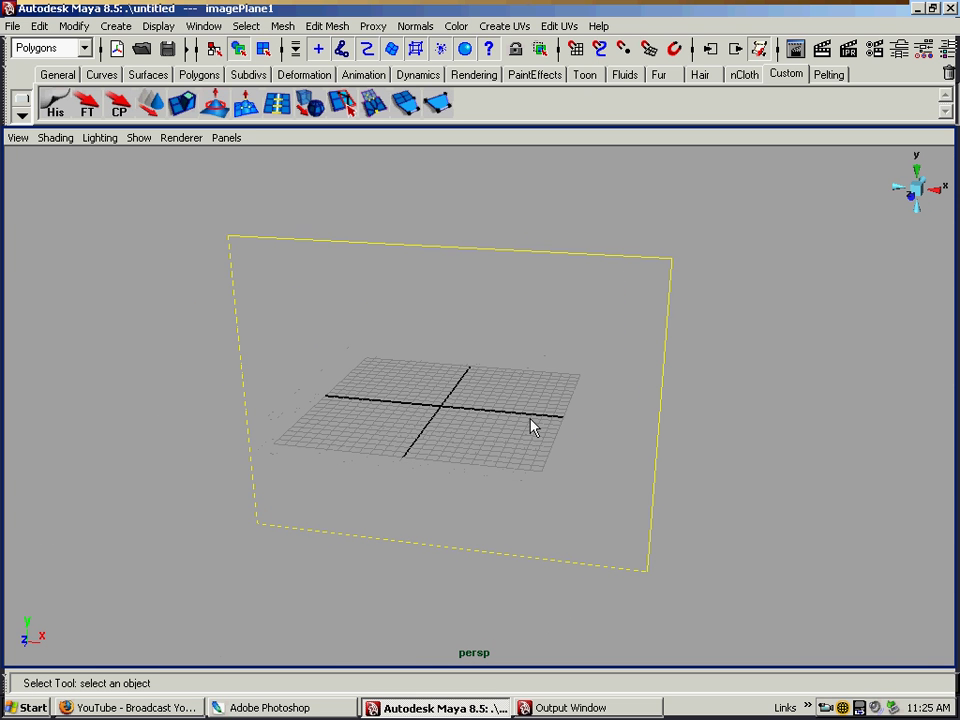
click(290, 708)
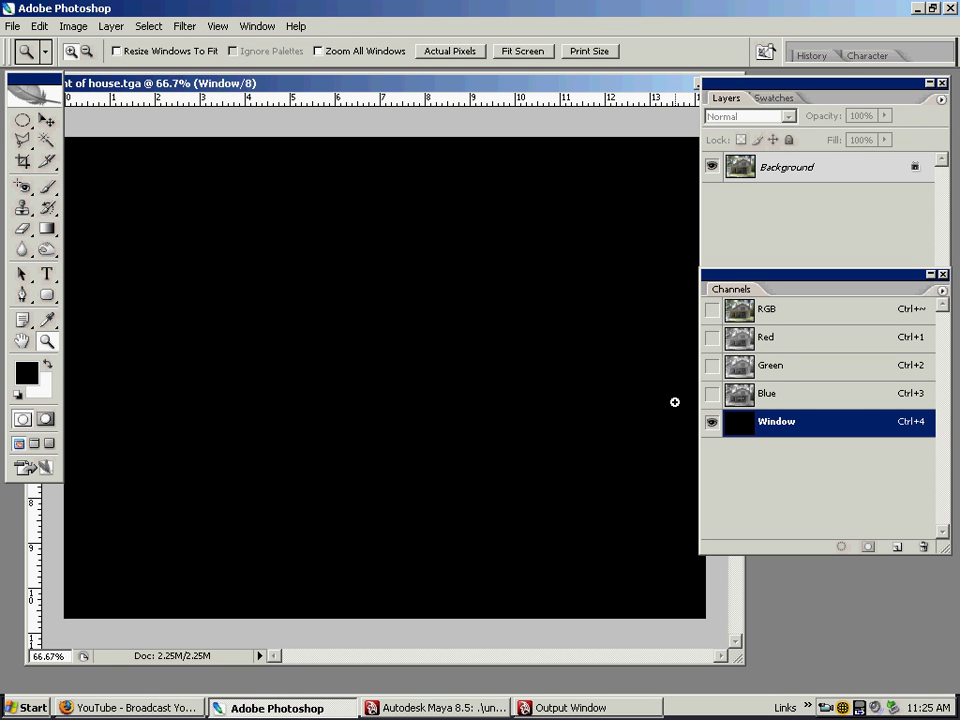
Show the photo under the Window channel, zoom on the upper windows, and set white foreground with Polygonal Lasso.
click(712, 313)
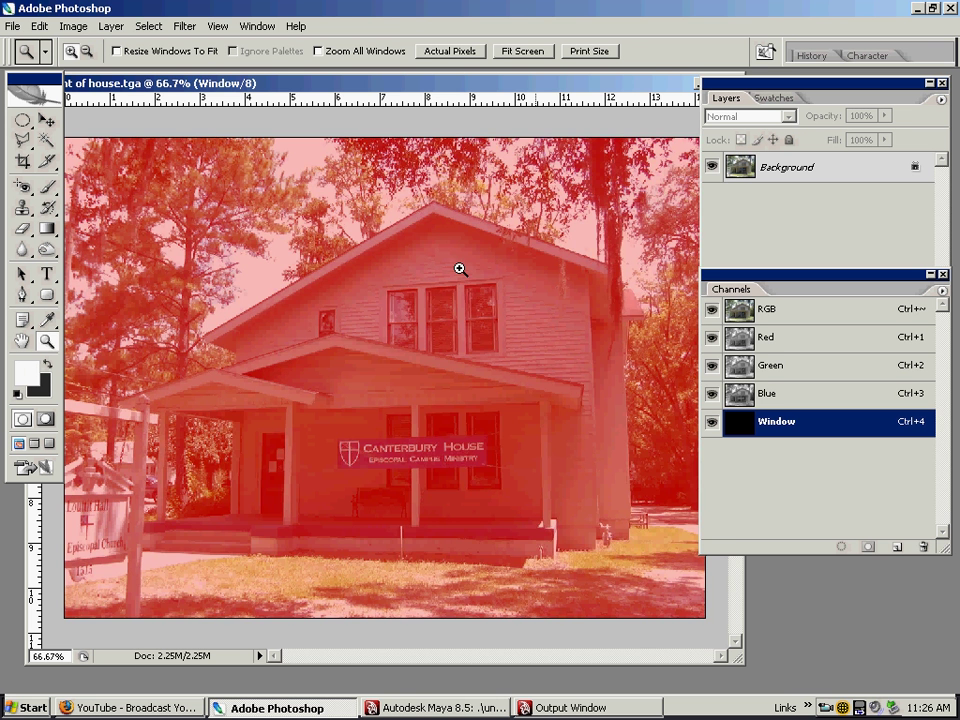
drag(557, 405, 390, 240)
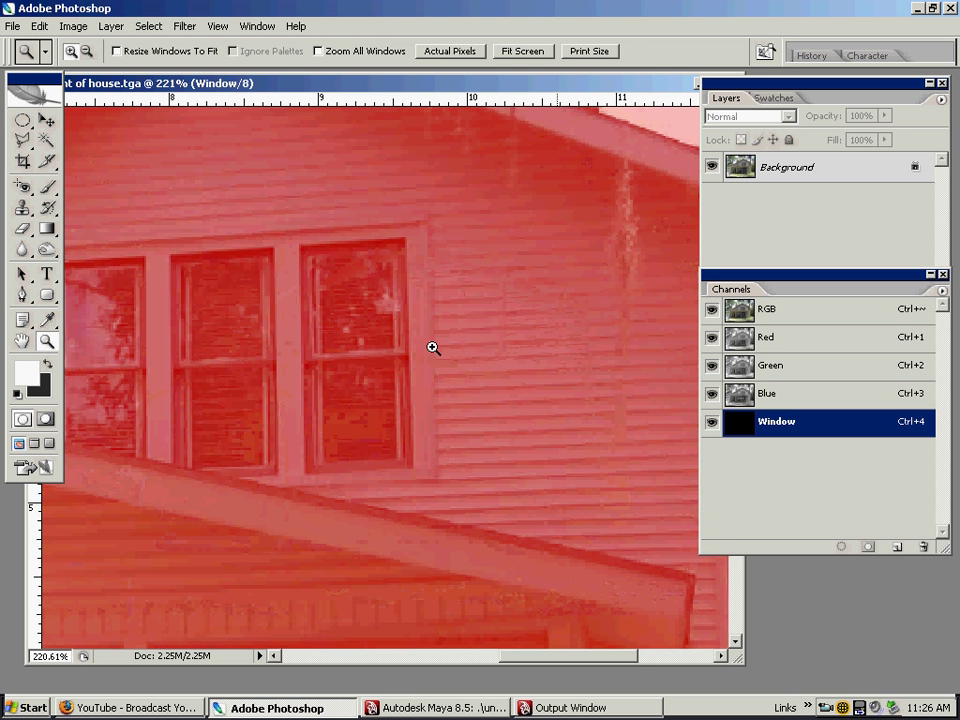
key(x)
click(22, 140)
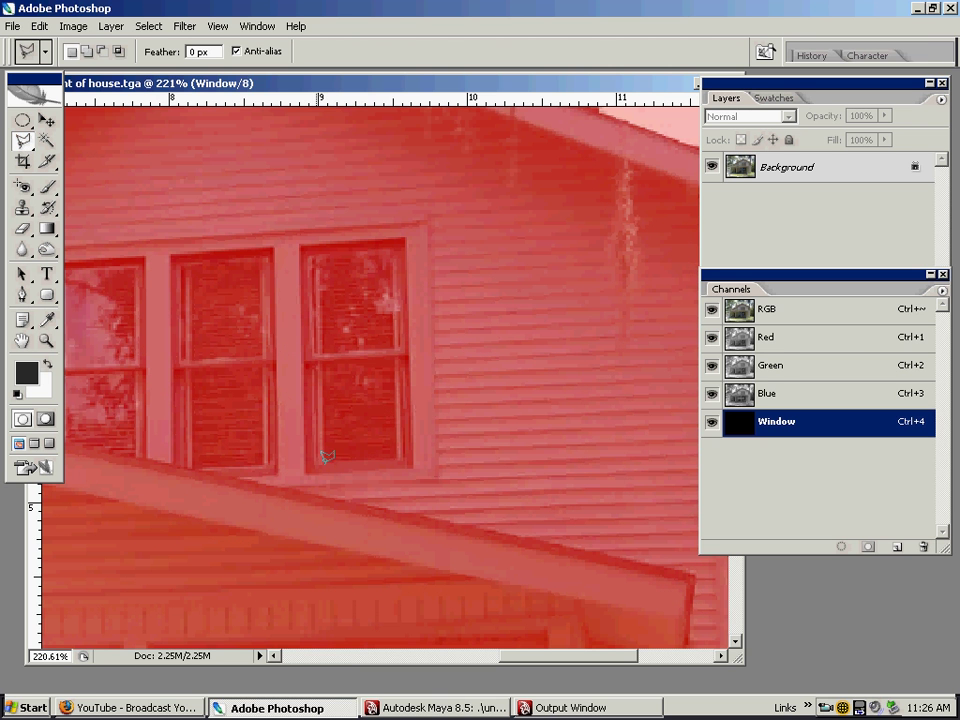
click(46, 364)
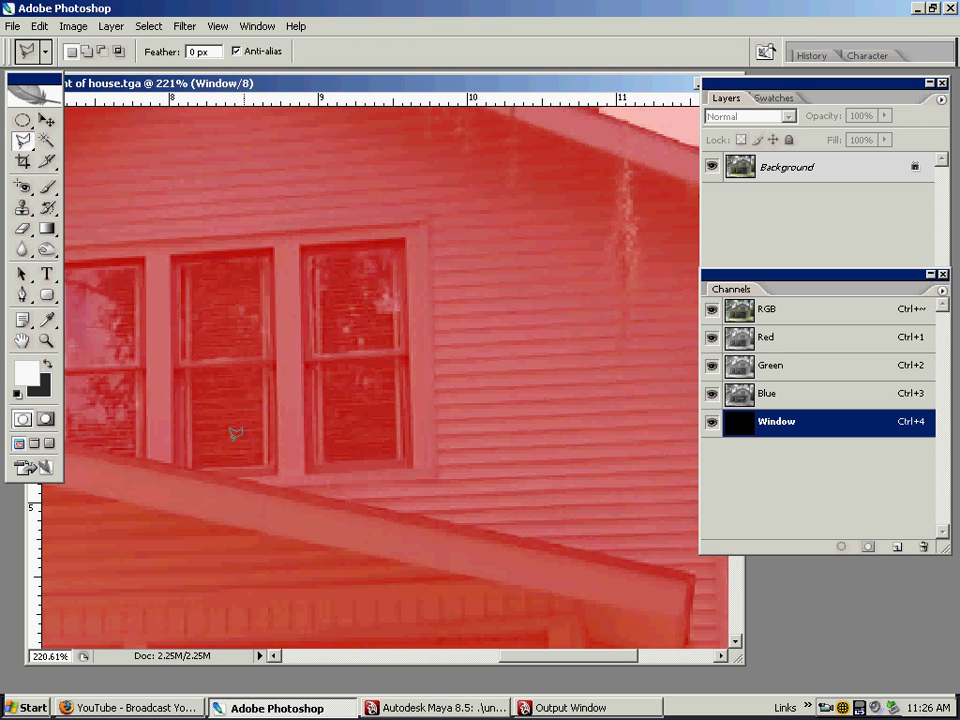
Trace the right upper-floor window as a four-corner polygonal selection.
click(303, 472)
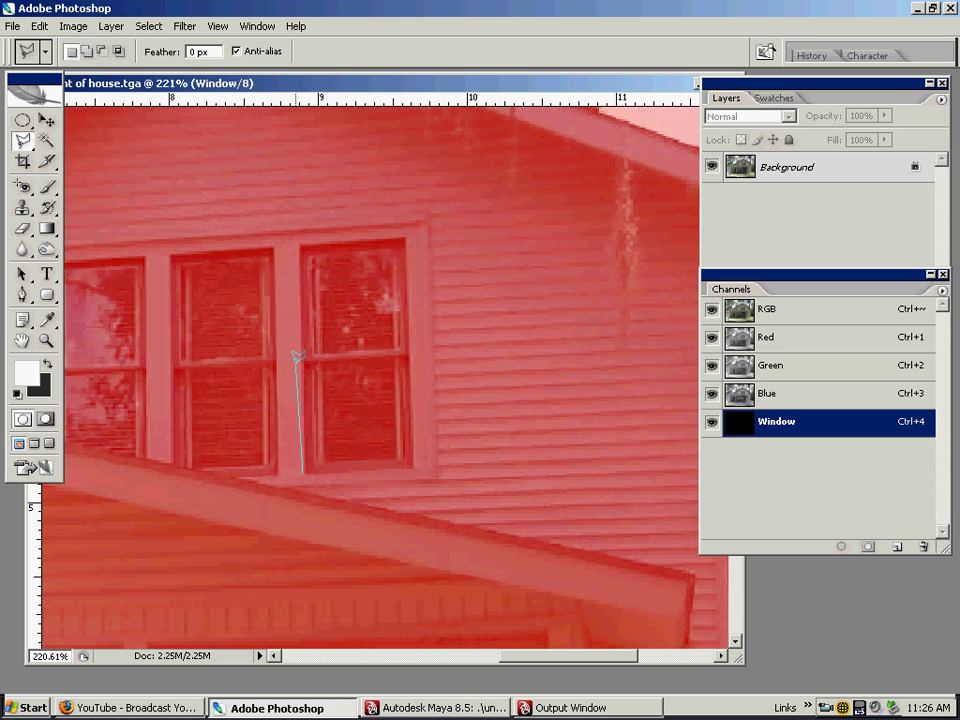
click(300, 242)
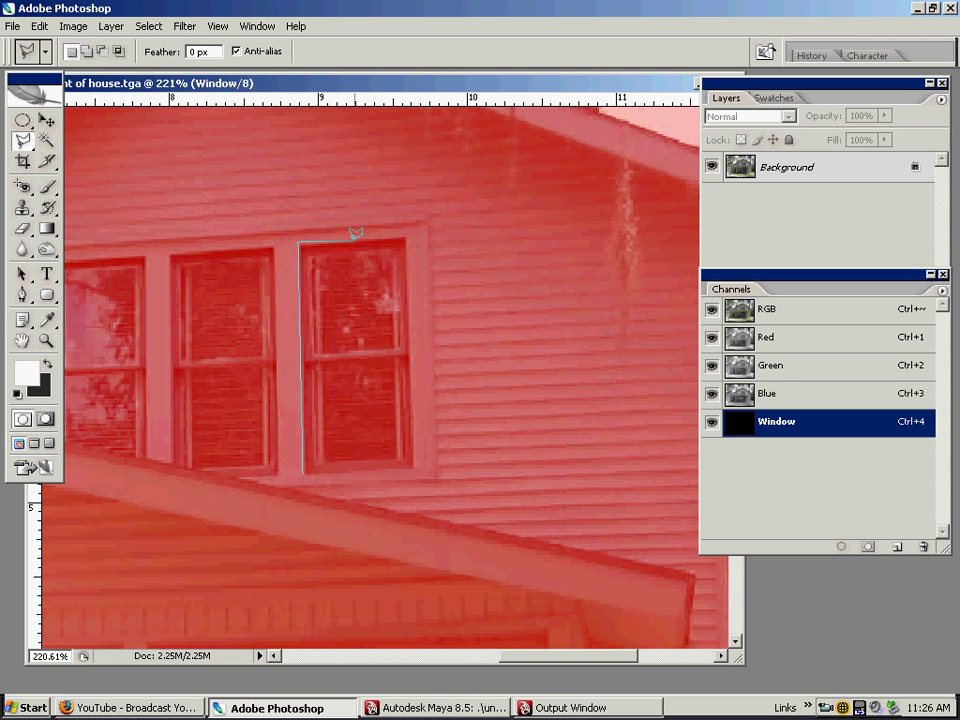
click(405, 237)
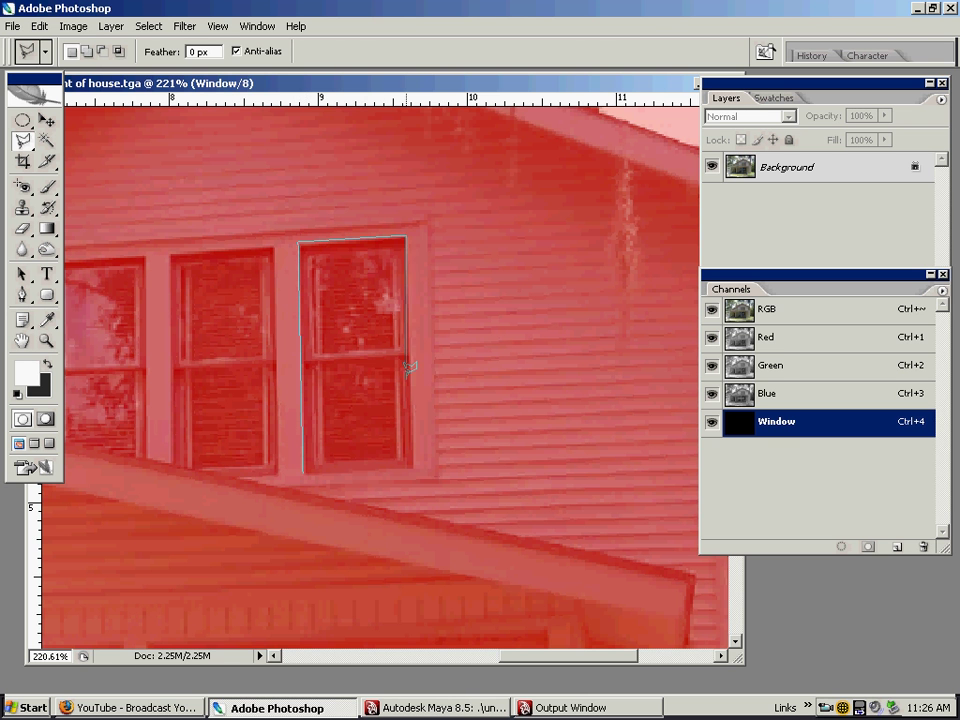
click(412, 466)
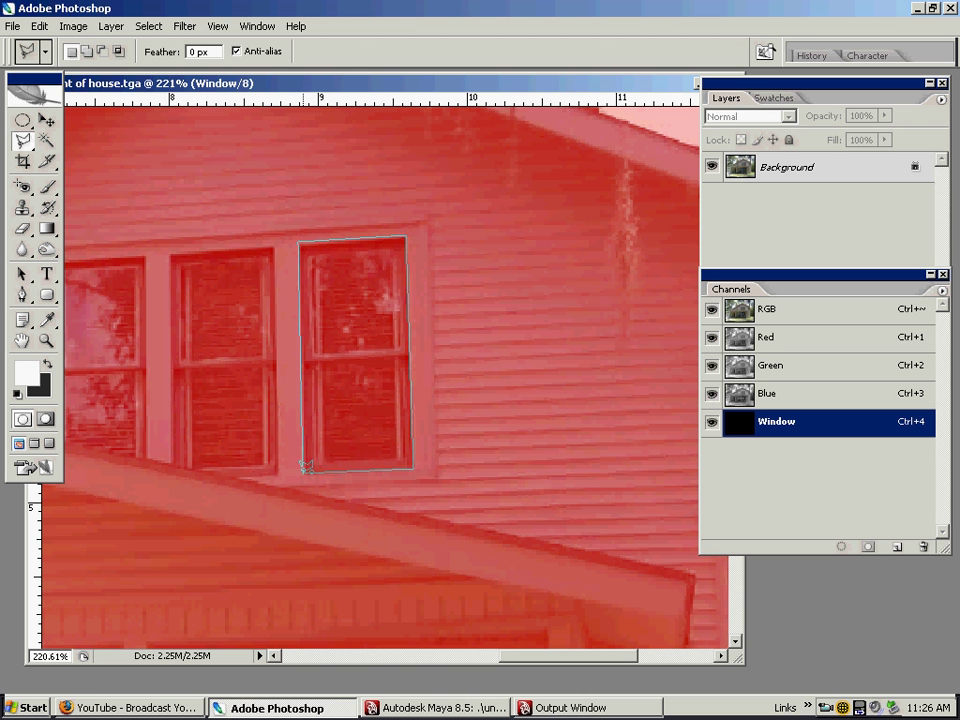
double_click(305, 470)
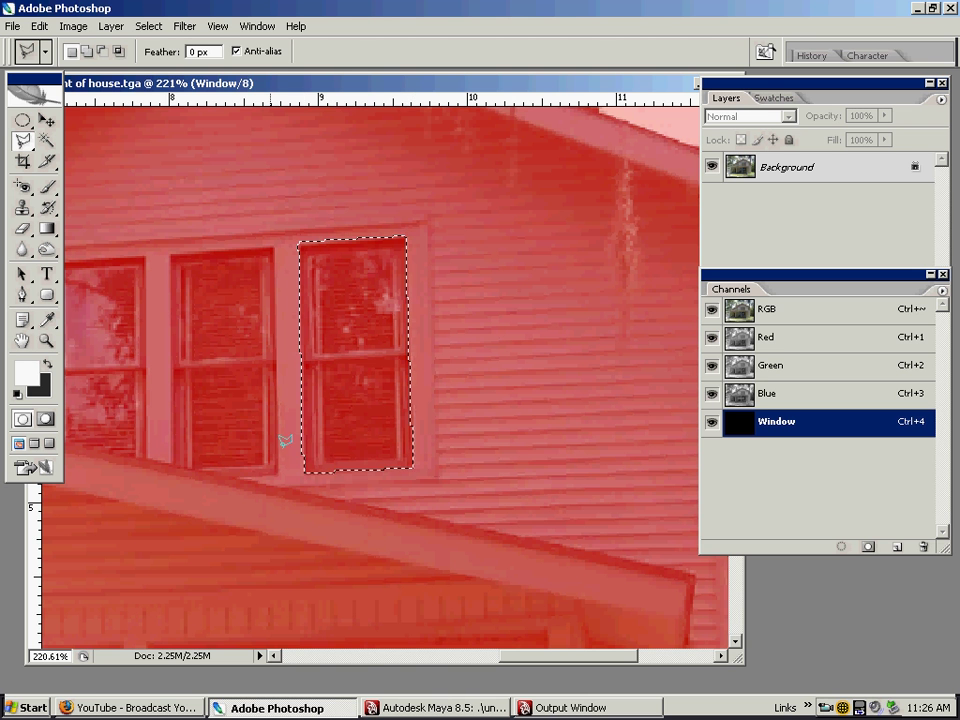
Add the middle upper-floor window to the selection with a four-corner outline.
click(170, 252)
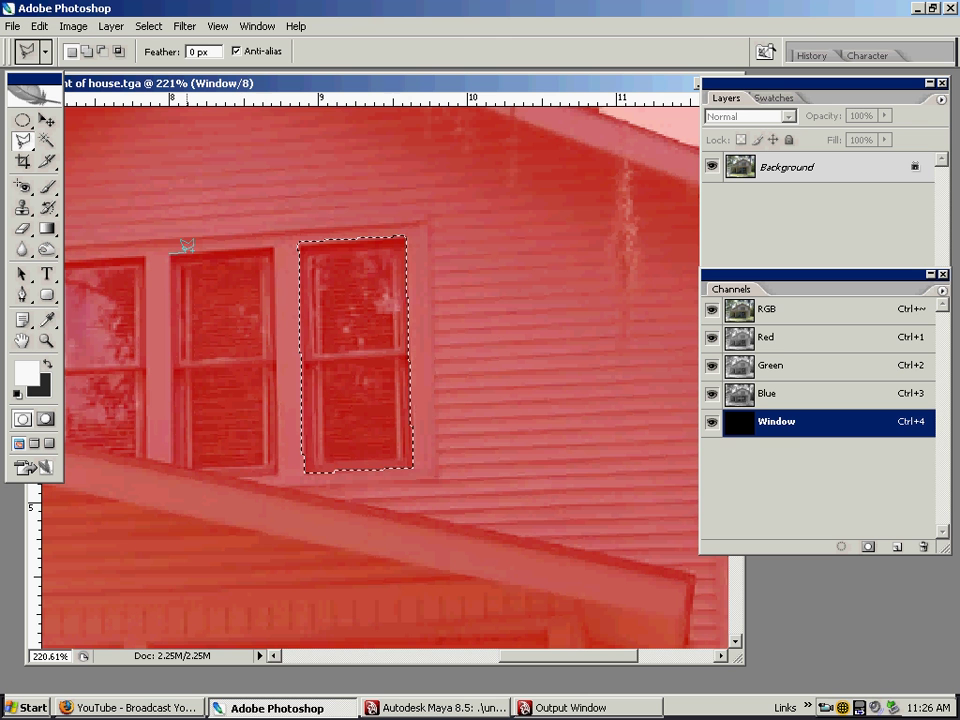
click(274, 247)
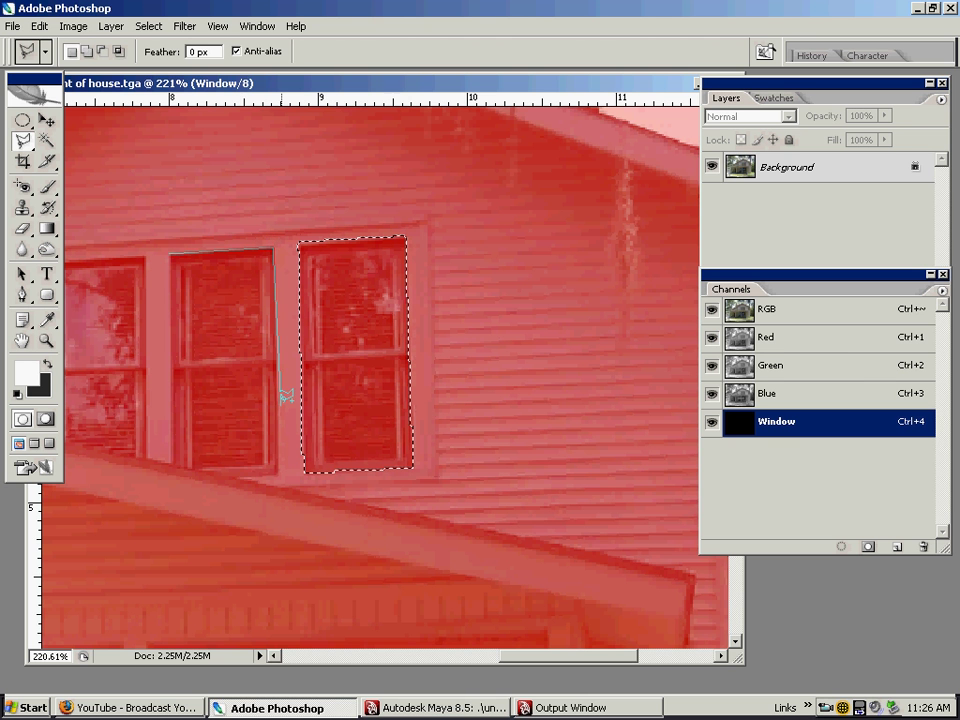
click(277, 471)
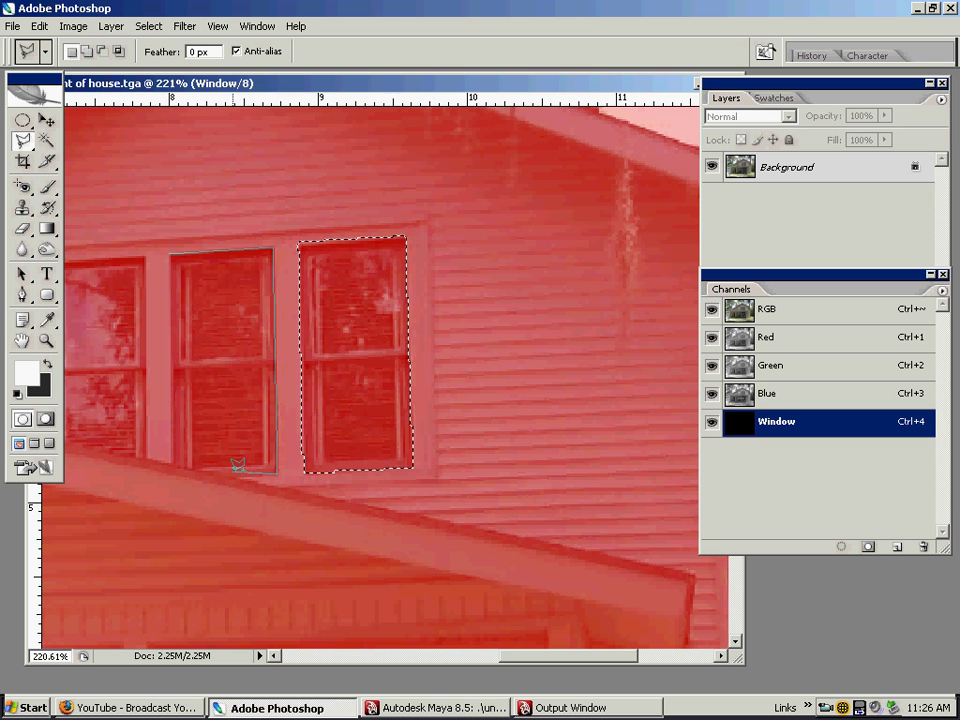
click(176, 463)
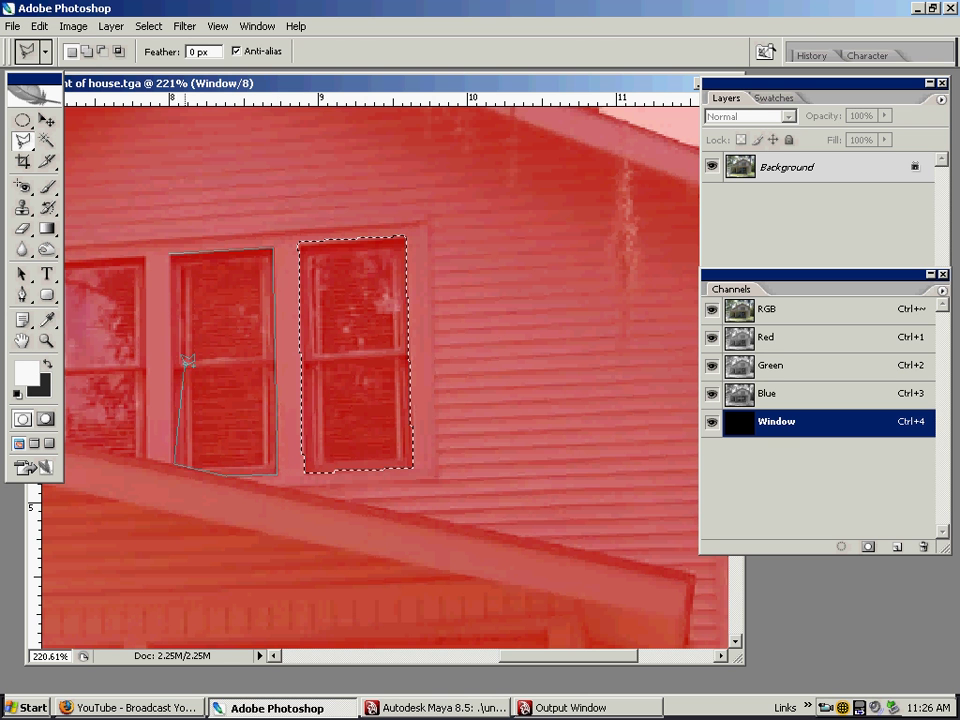
click(175, 246)
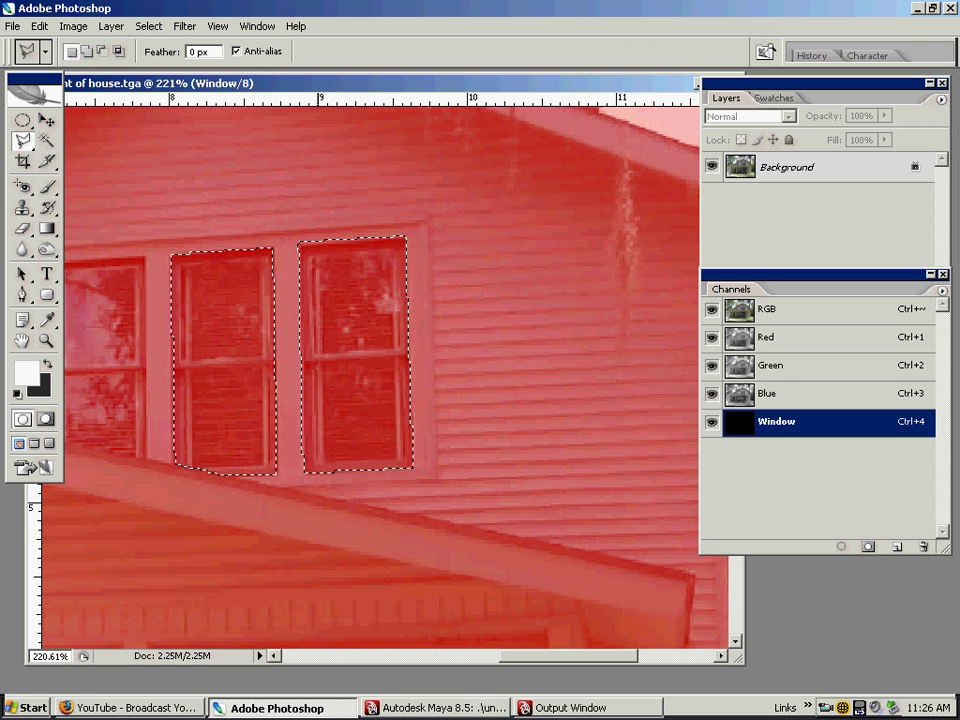
Fill both window selections white in the Window channel, deselect, and zoom out toward 66.7%.
key(alt+BackSpace)
key(ctrl+d)
key(m)
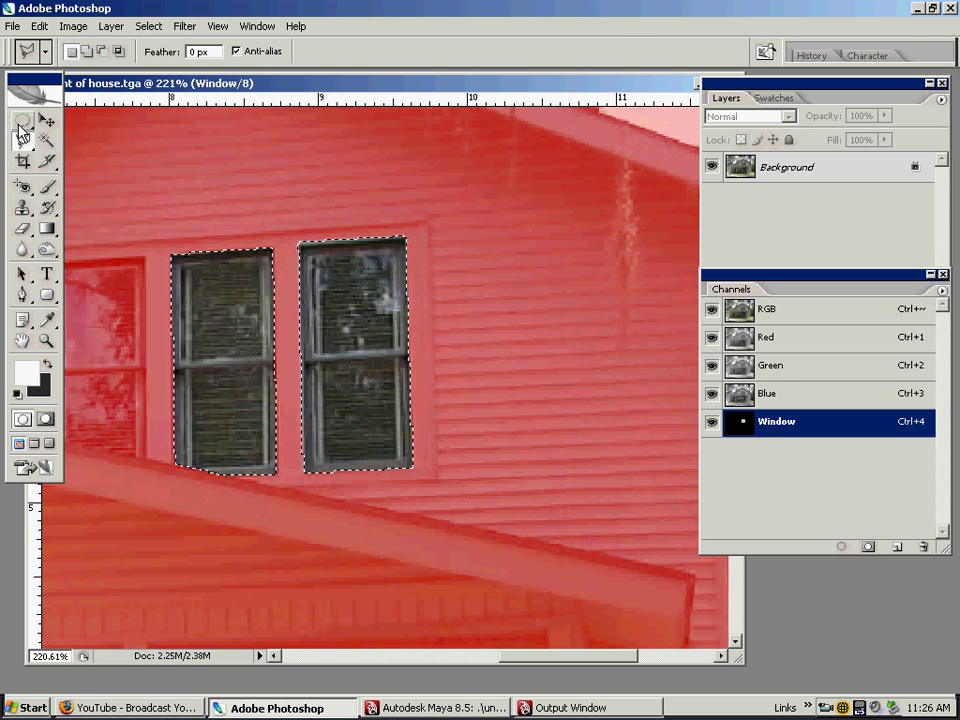
click(46, 341)
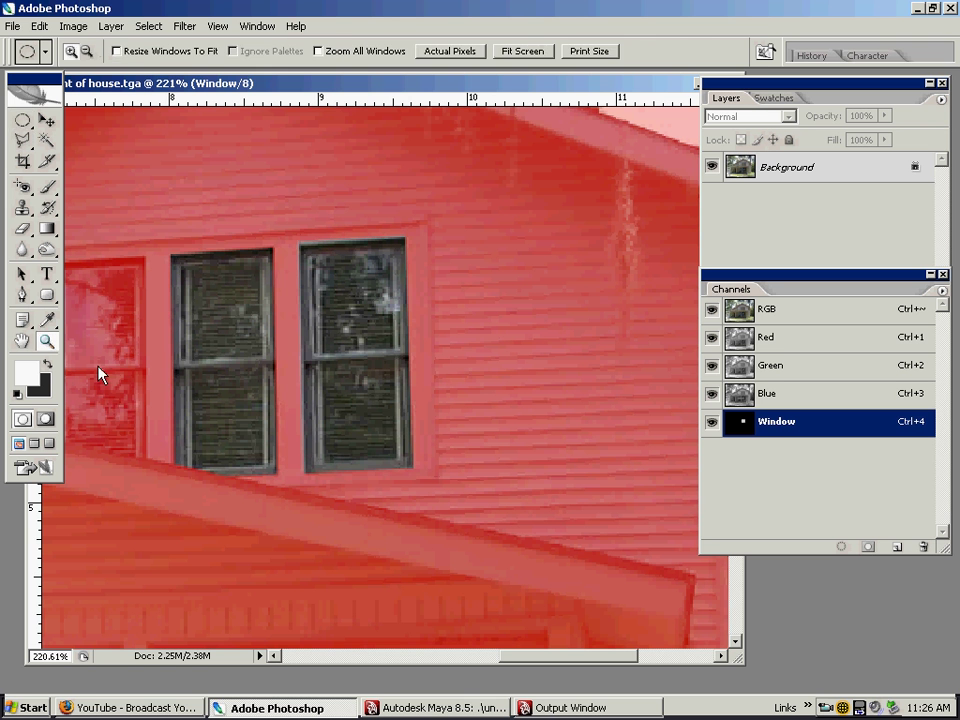
alt+click(296, 406)
alt+click(296, 406)
alt+click(296, 406)
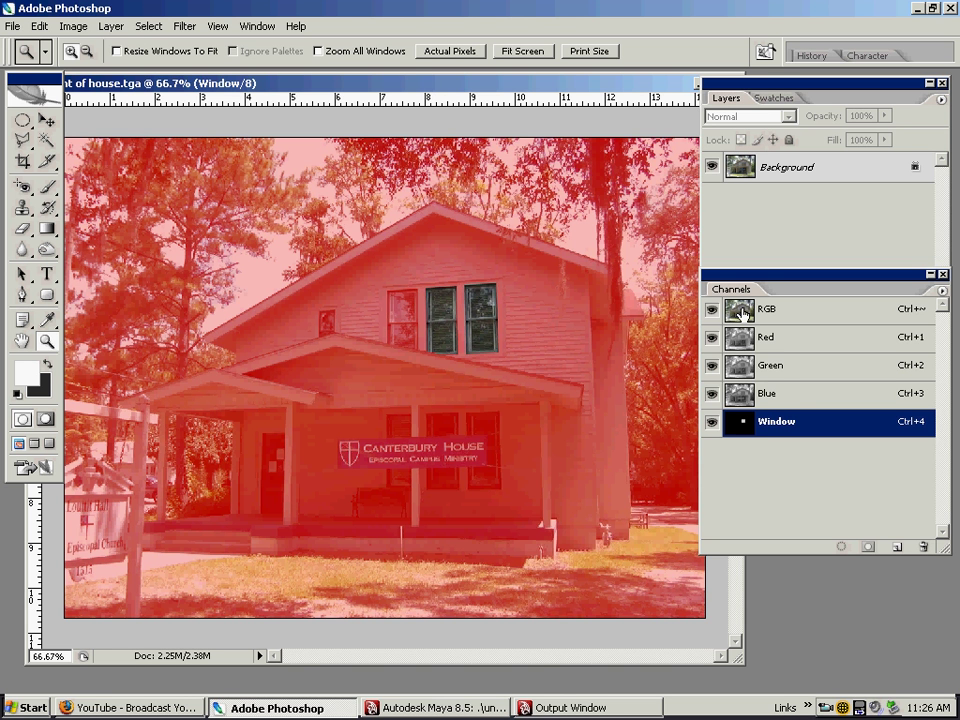
Return to the RGB composite, hide Window, and overwrite front of house.tga at 32 bits/pixel.
key(ctrl+grave)
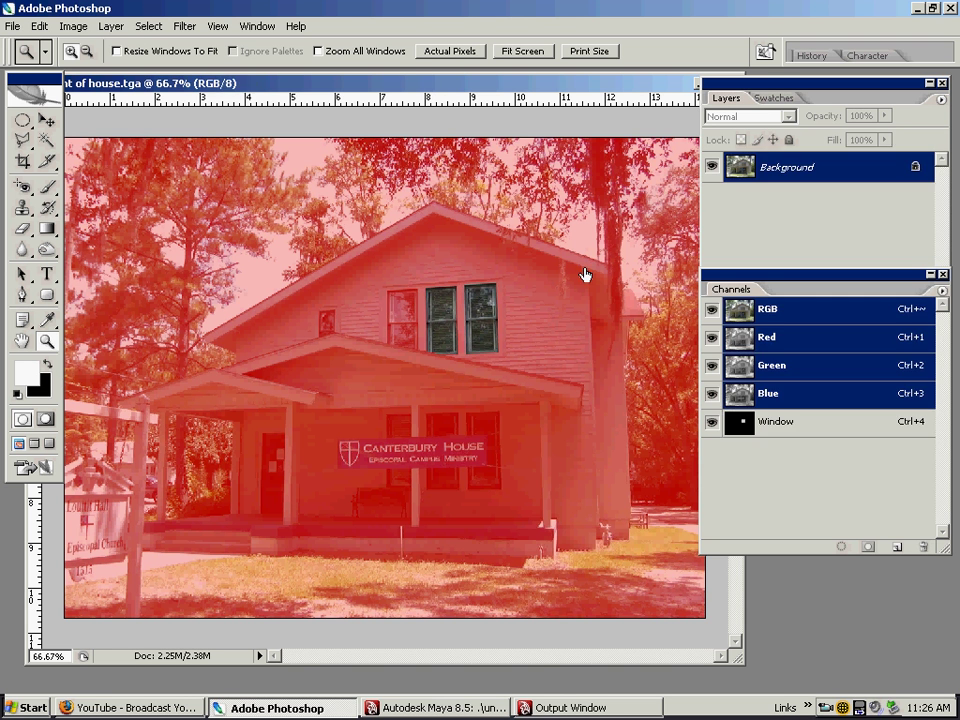
click(711, 422)
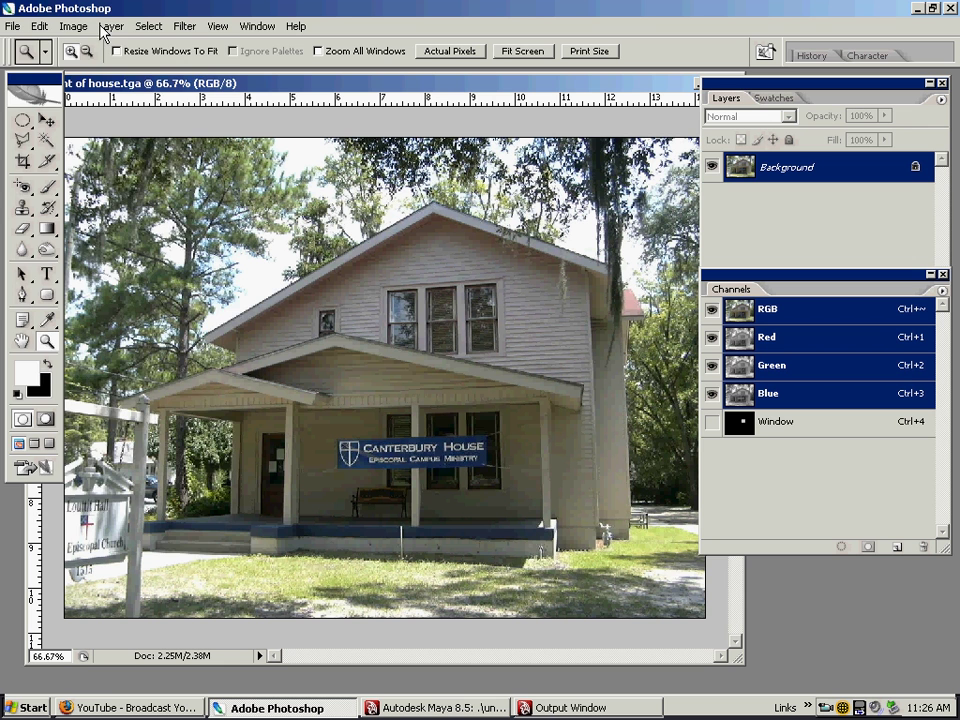
click(18, 28)
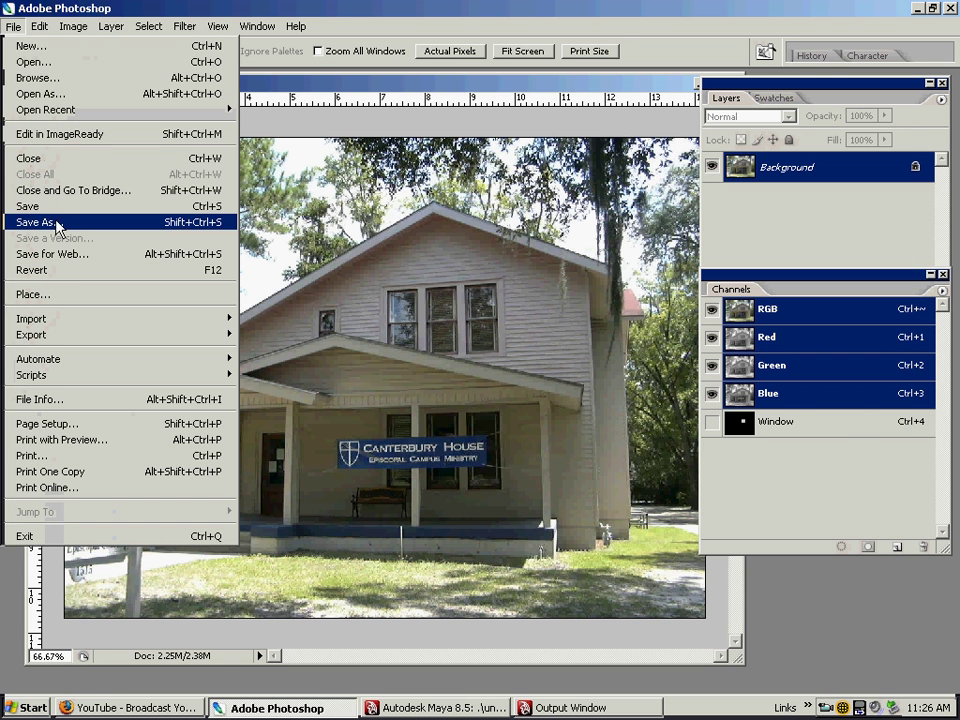
click(55, 222)
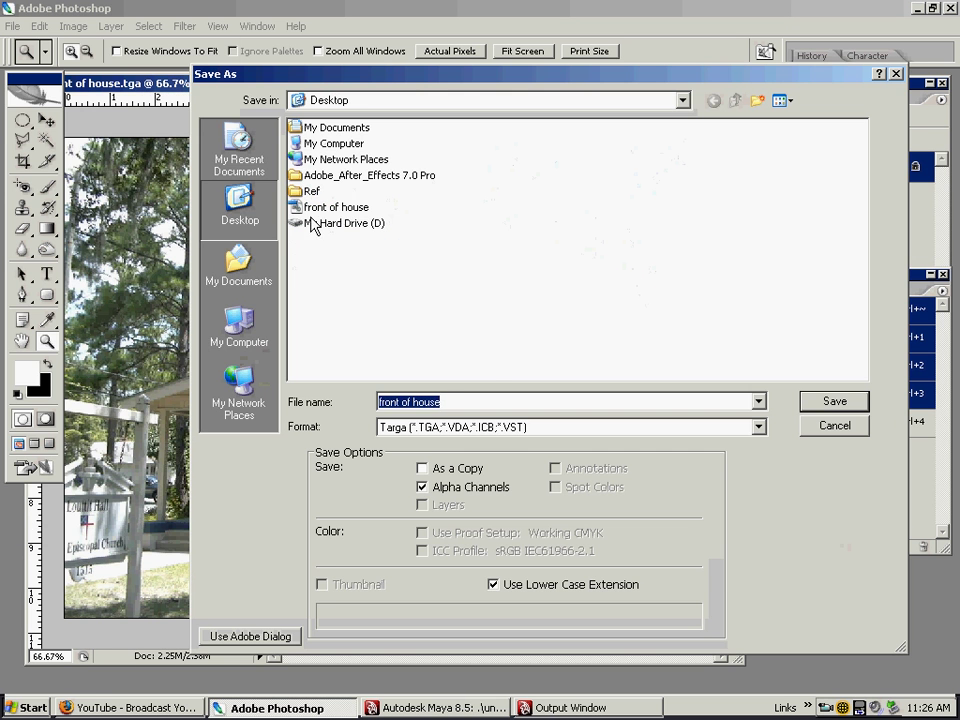
click(323, 210)
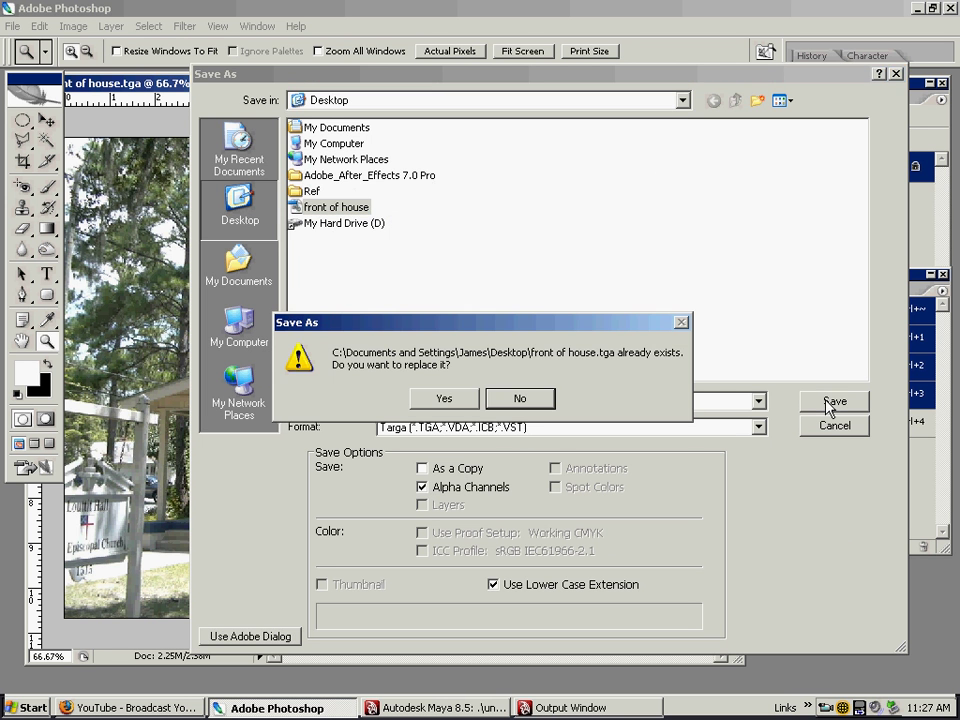
click(441, 397)
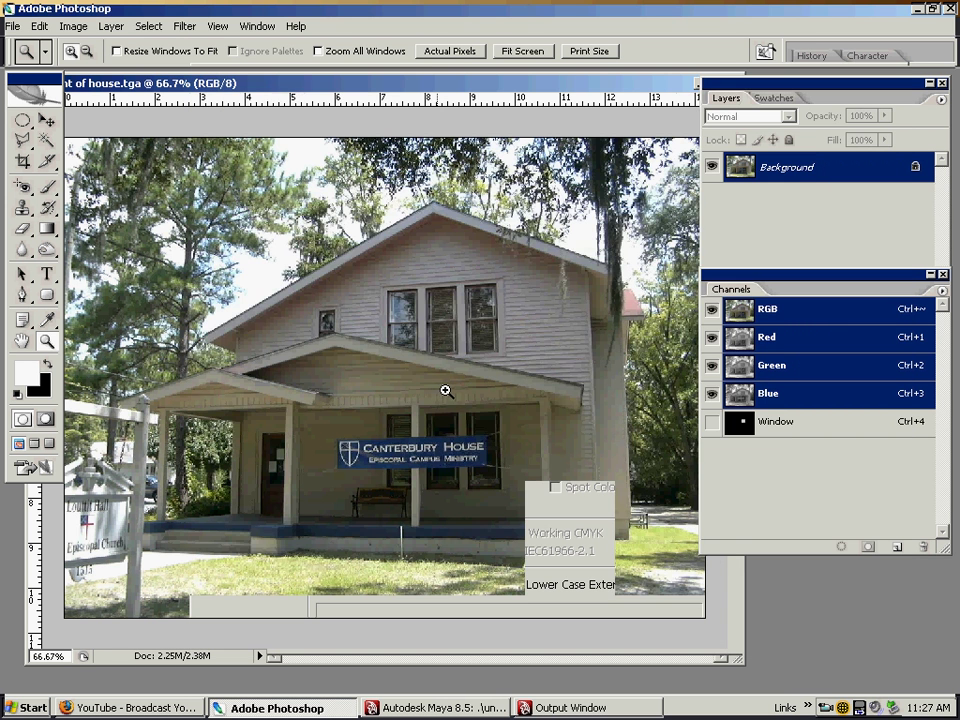
click(541, 345)
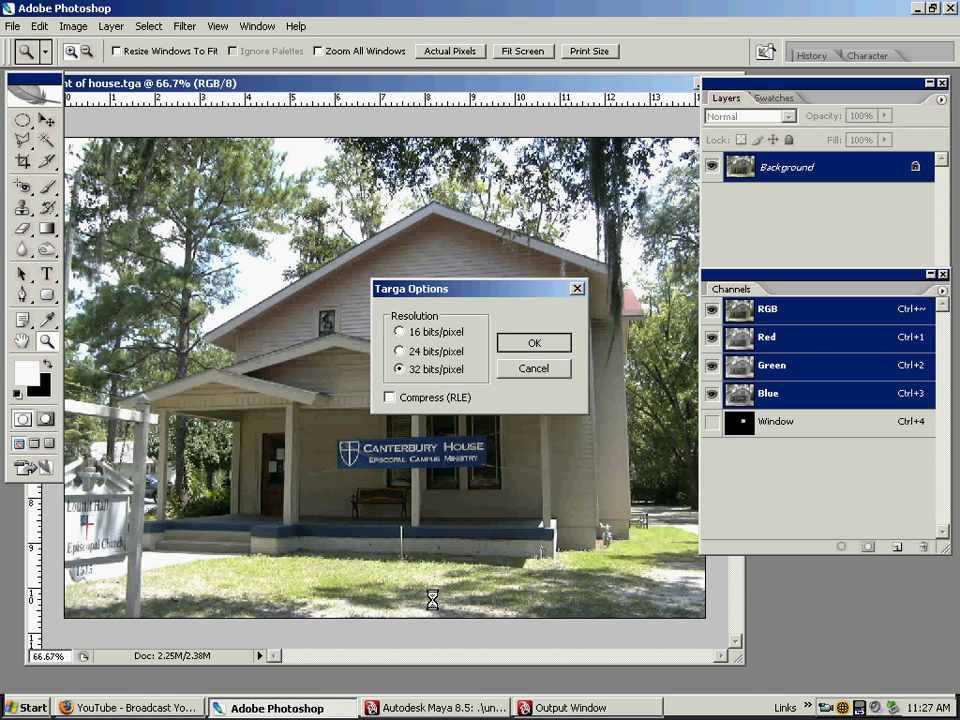
Orbit the Maya camera, switch to the side view, and cancel the image plane import.
click(430, 708)
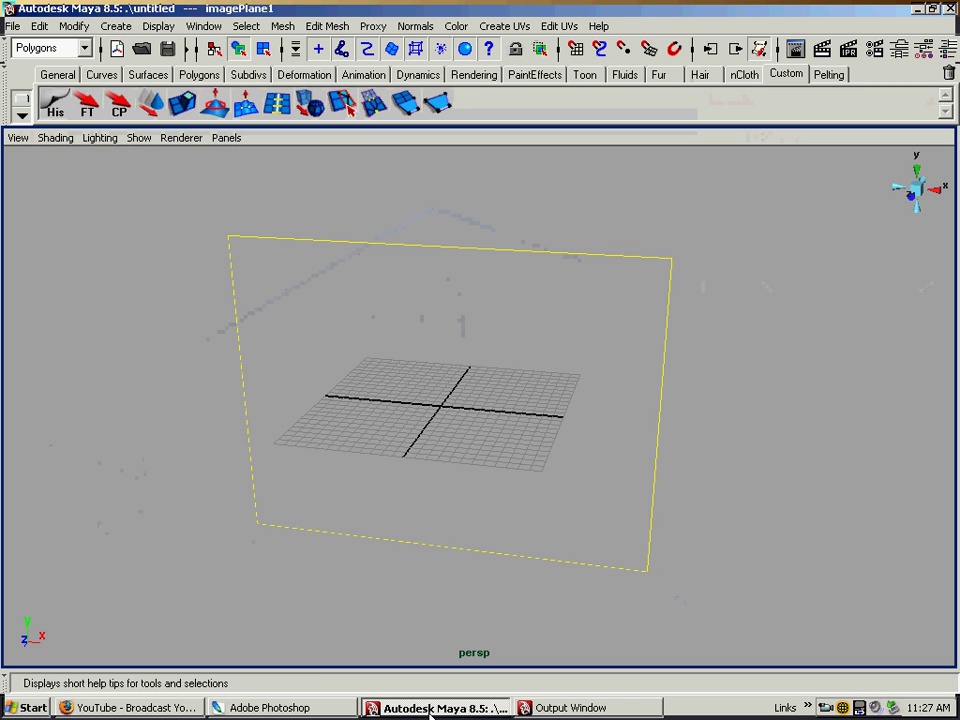
drag(296, 435, 313, 395)
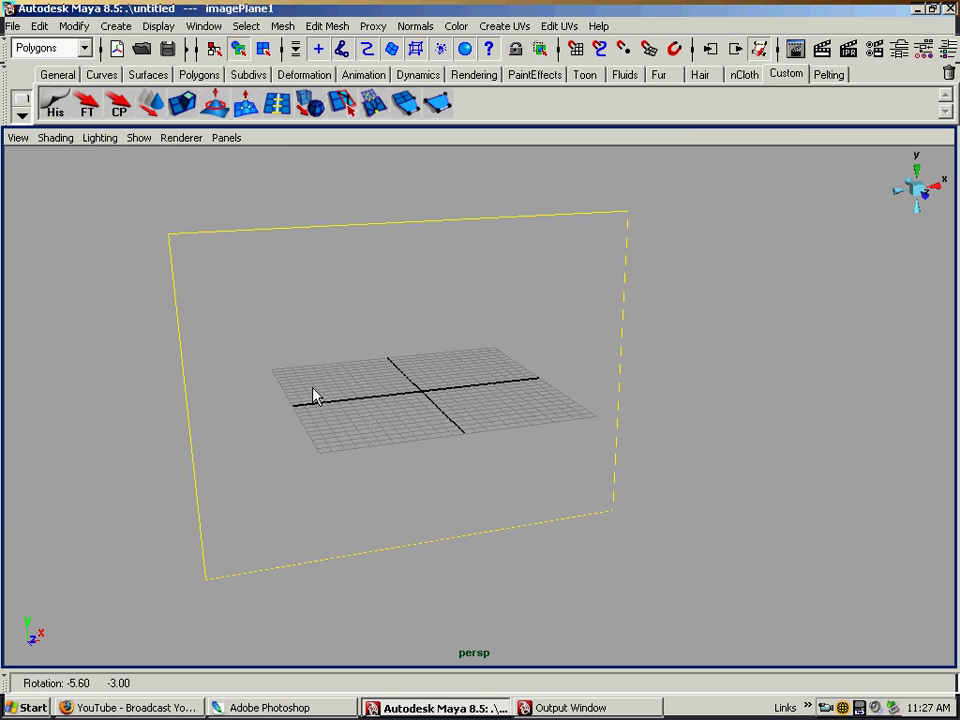
click(20, 138)
mouse_move(231, 140)
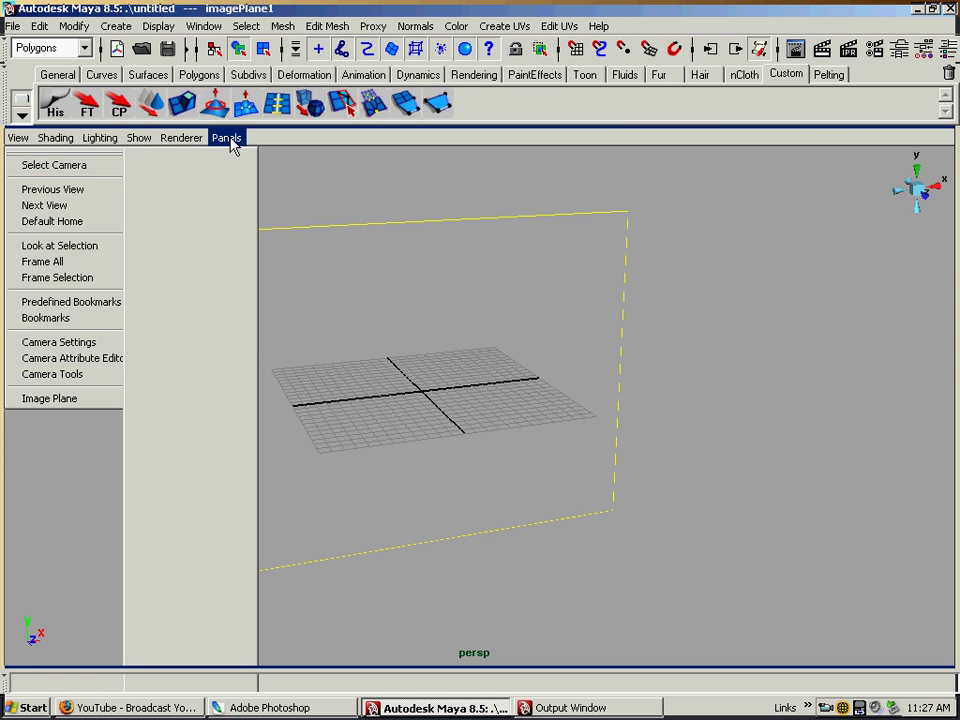
mouse_move(240, 172)
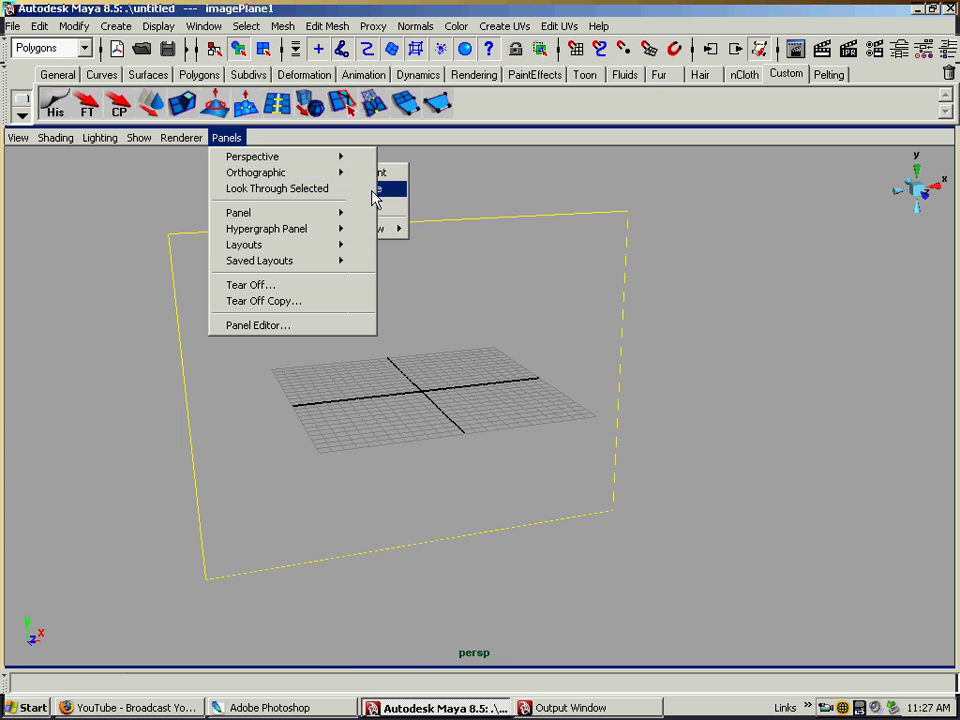
click(374, 189)
click(22, 139)
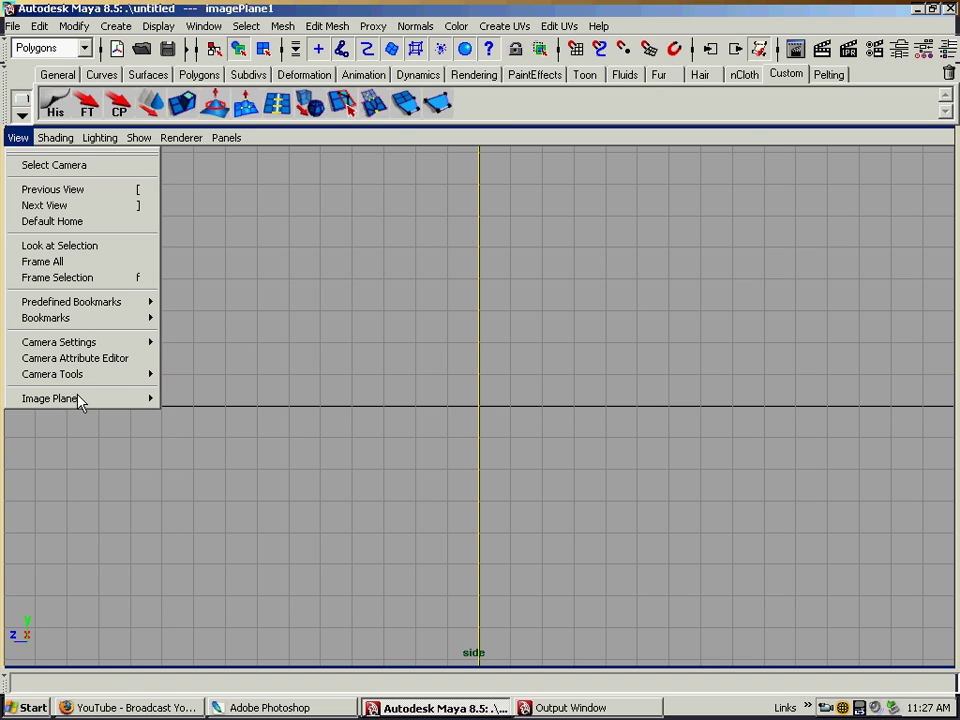
mouse_move(79, 400)
key(Return)
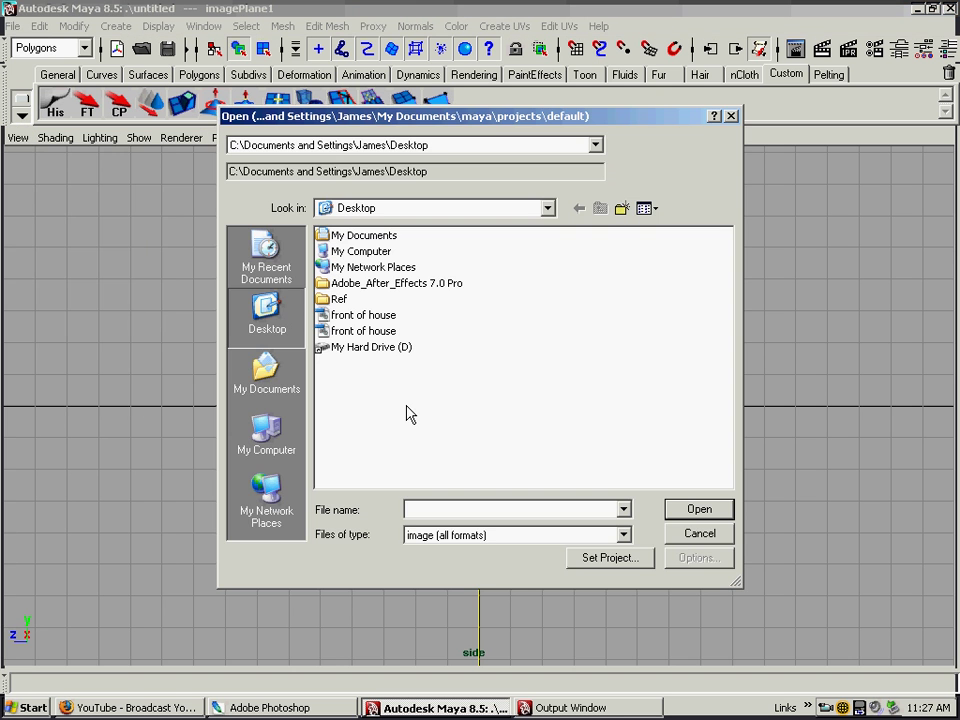
click(686, 538)
Switch to the front view and load front of house into imagePlane1's attributes.
click(228, 139)
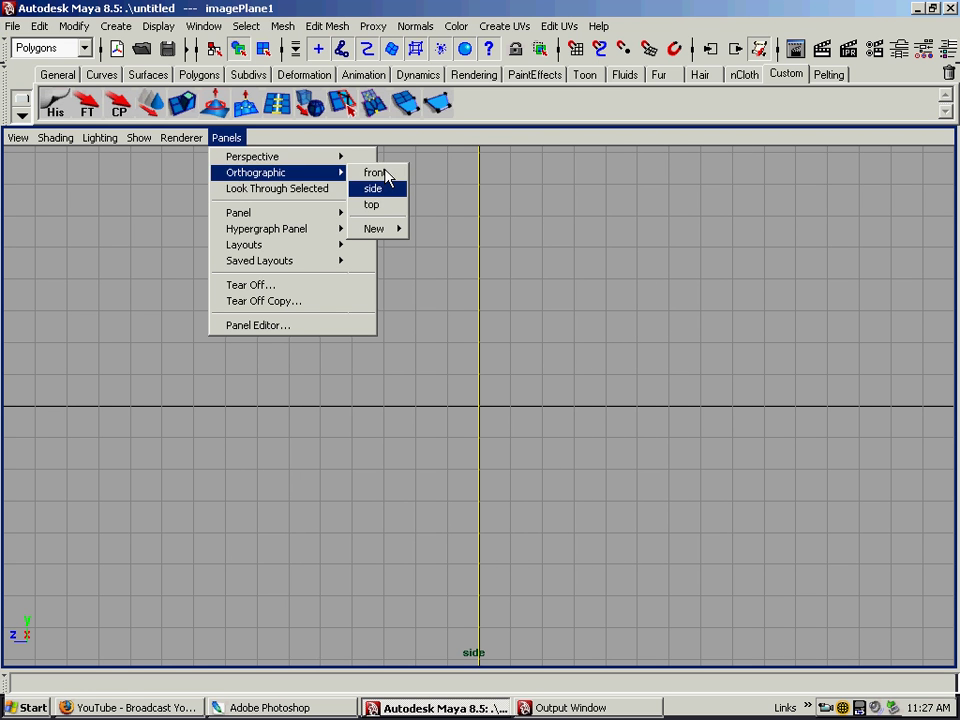
click(382, 173)
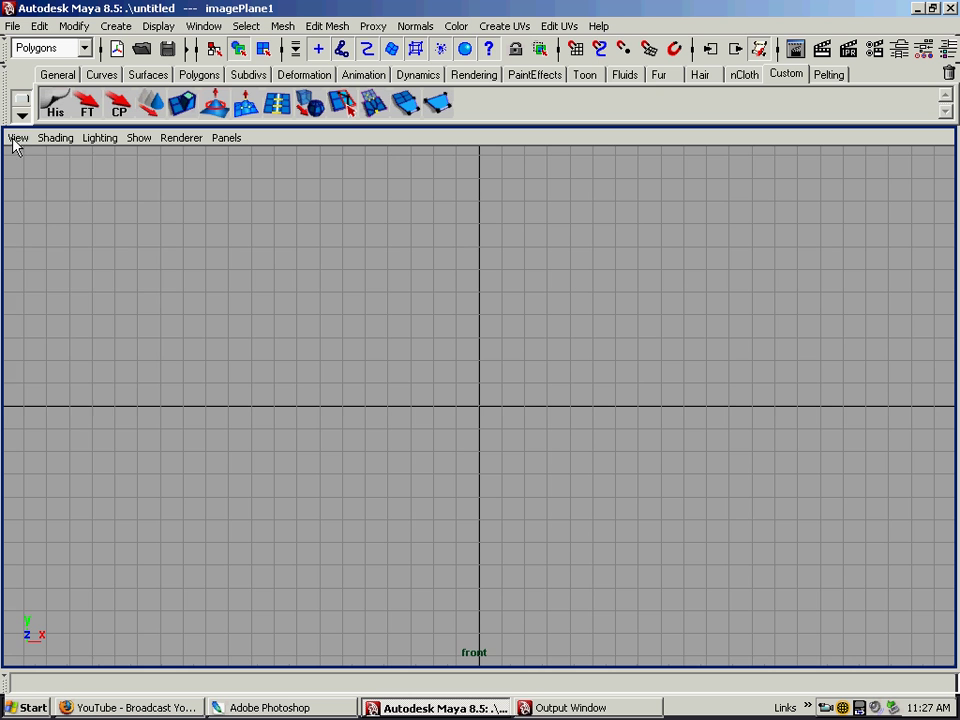
click(14, 140)
mouse_move(75, 398)
mouse_move(230, 423)
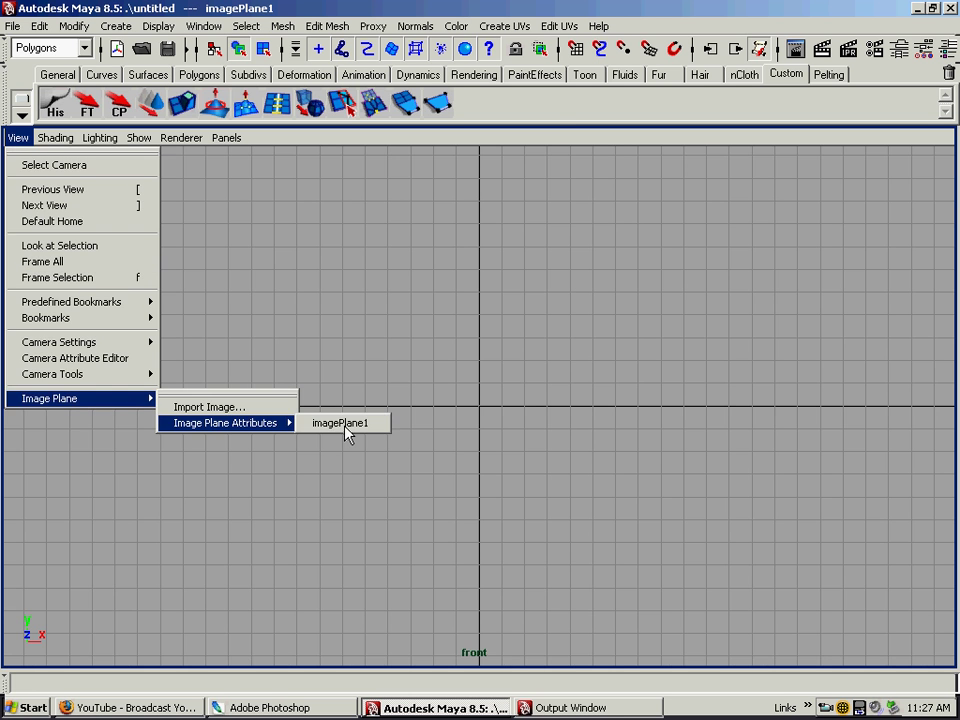
click(349, 425)
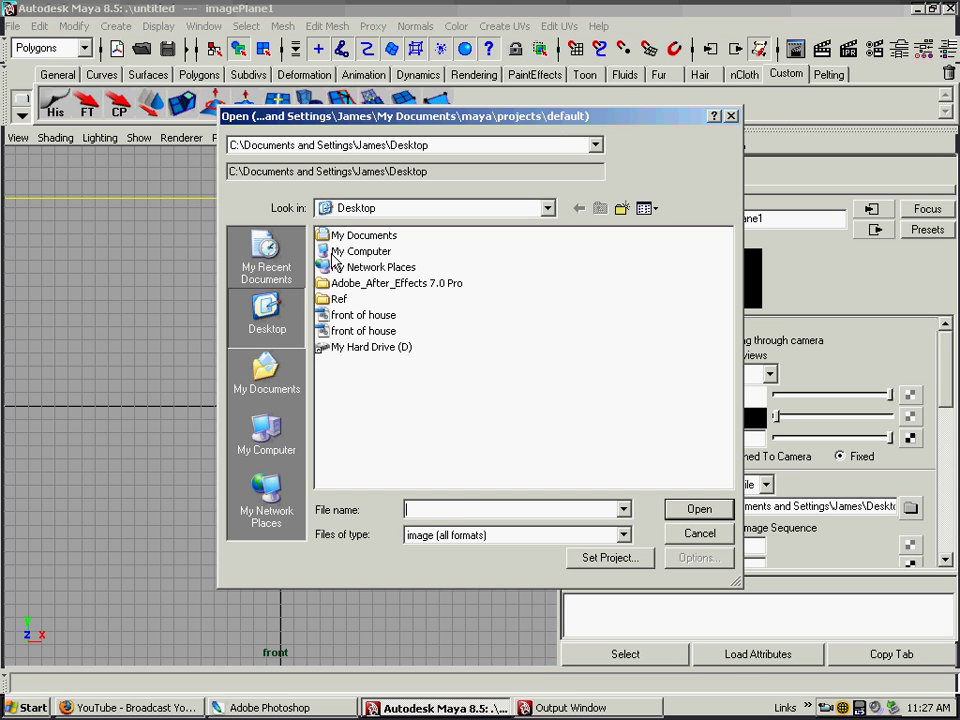
click(345, 333)
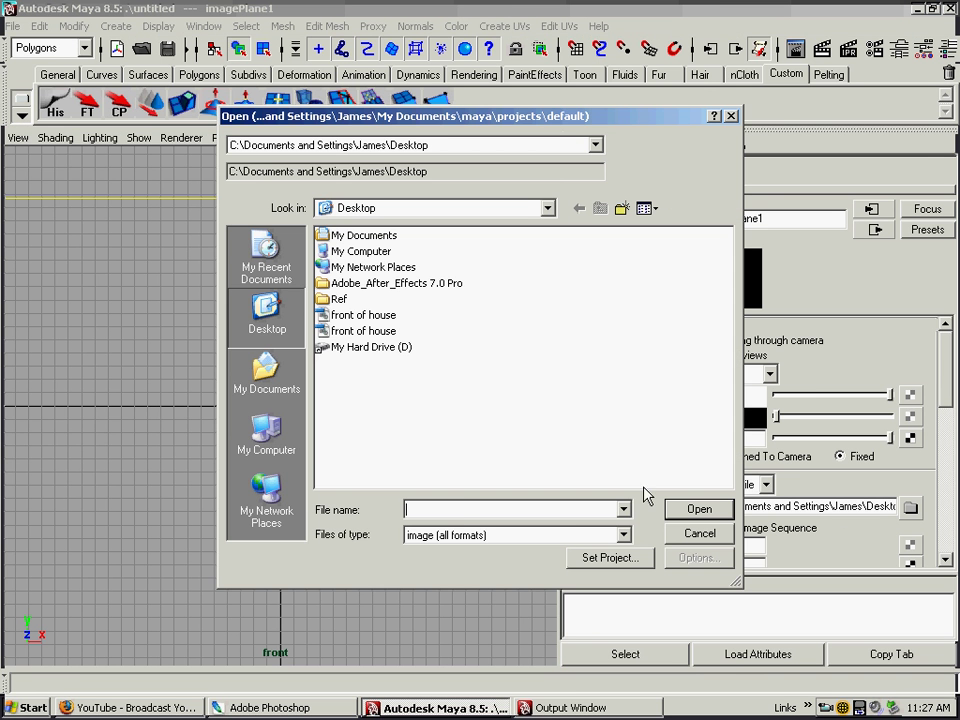
click(697, 512)
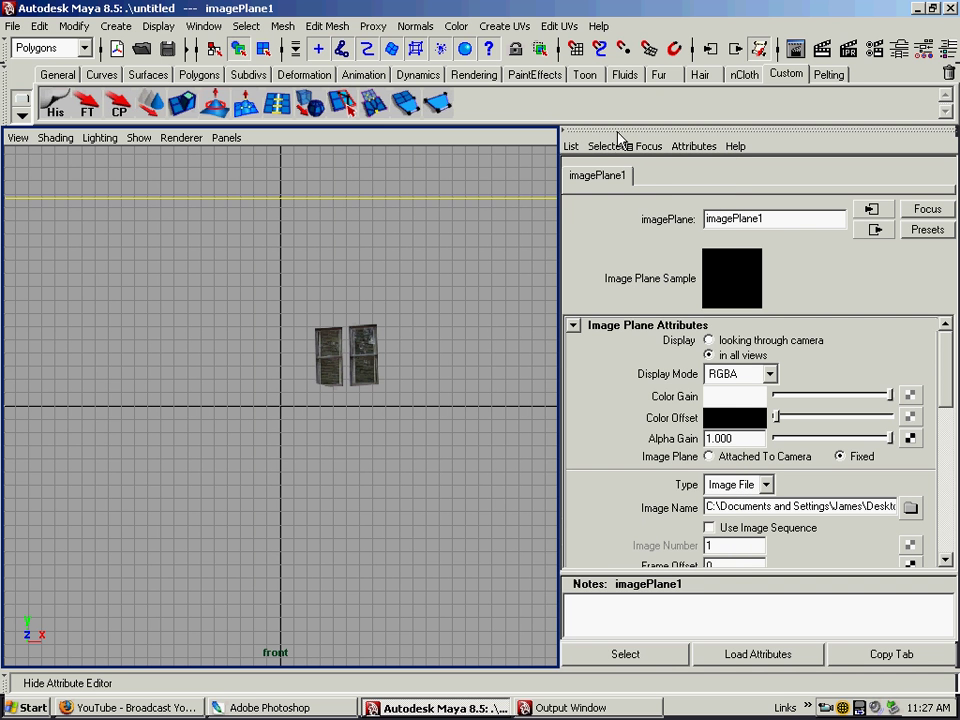
Hide the Attribute Editor and view the image plane through the persp camera, dollying out.
key(ctrl+a)
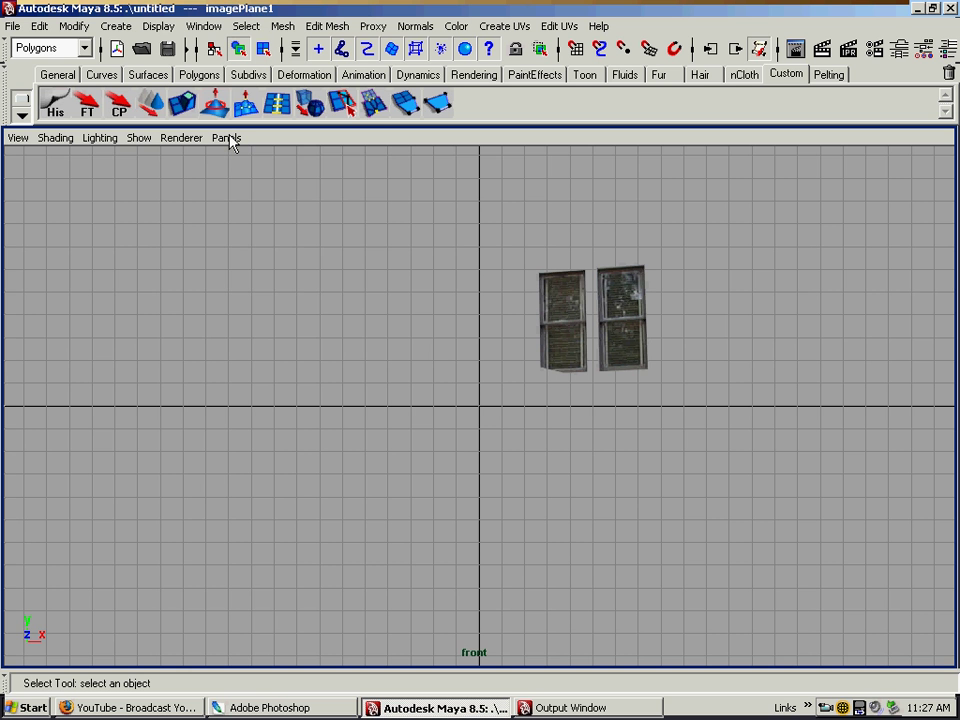
click(229, 139)
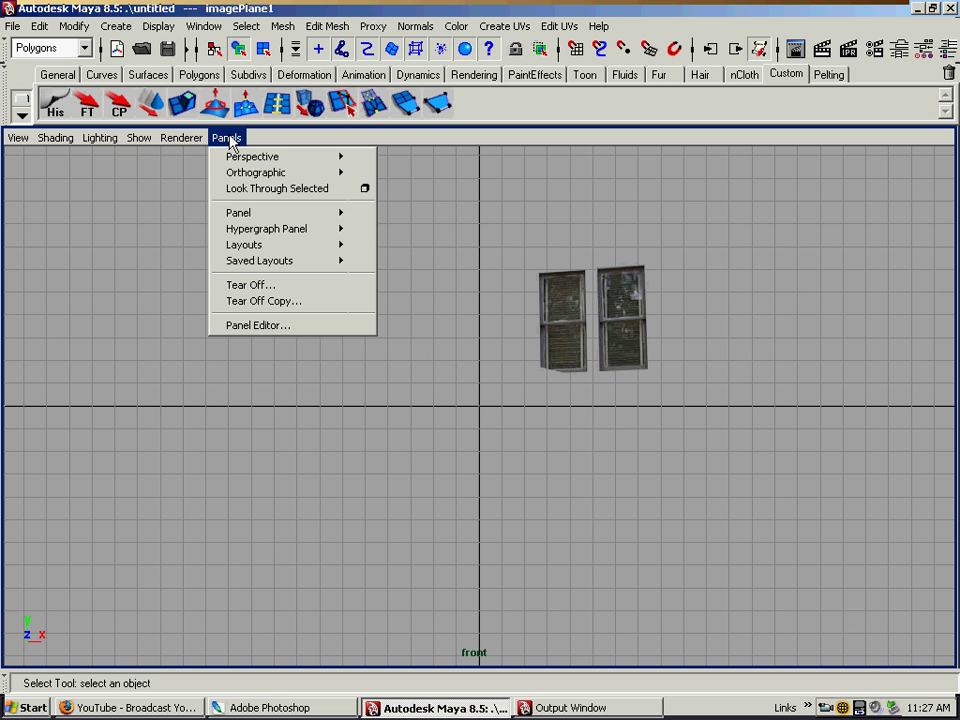
mouse_move(258, 158)
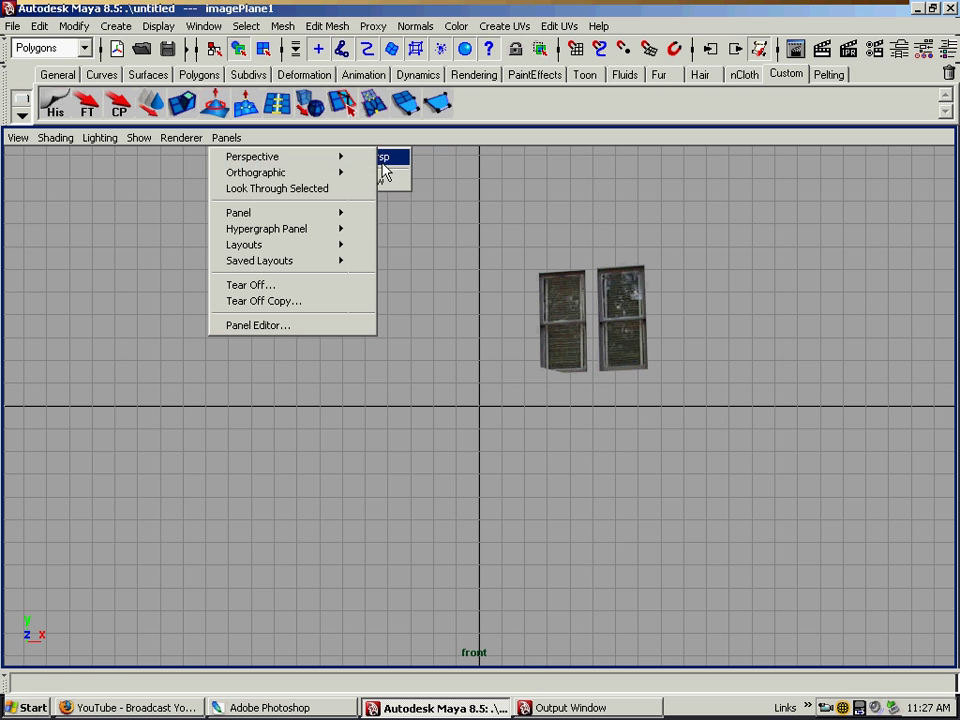
click(378, 160)
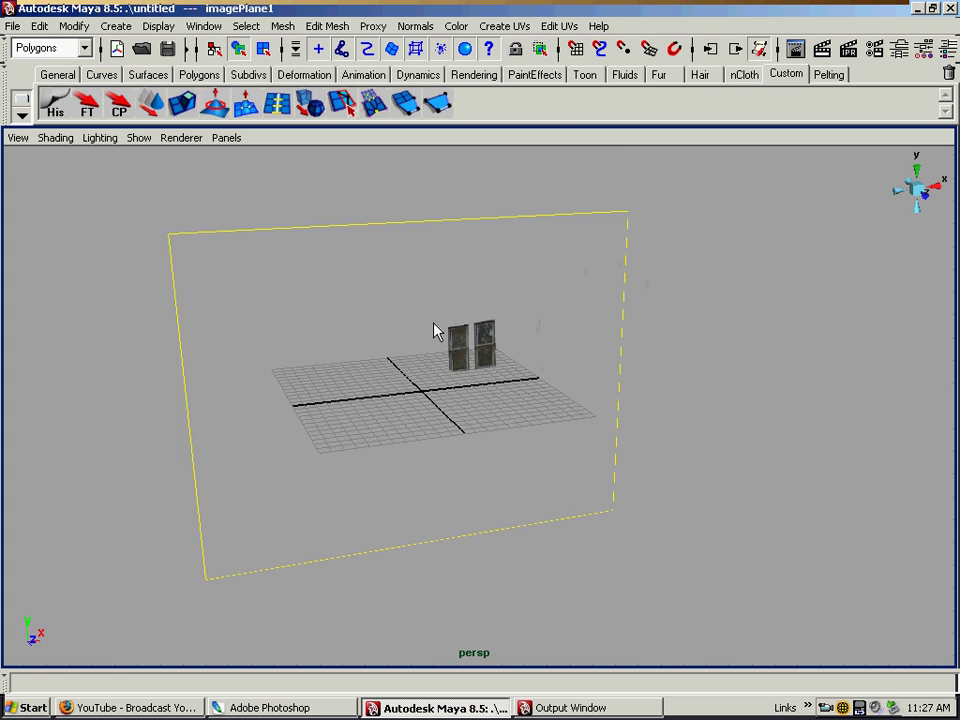
mouse_move(435, 330)
mouse_down()
mouse_move(253, 300)
mouse_move(489, 332)
mouse_move(376, 275)
mouse_move(583, 420)
mouse_move(516, 343)
mouse_move(484, 401)
mouse_move(408, 381)
mouse_move(482, 349)
mouse_move(480, 388)
mouse_move(440, 350)
mouse_up()
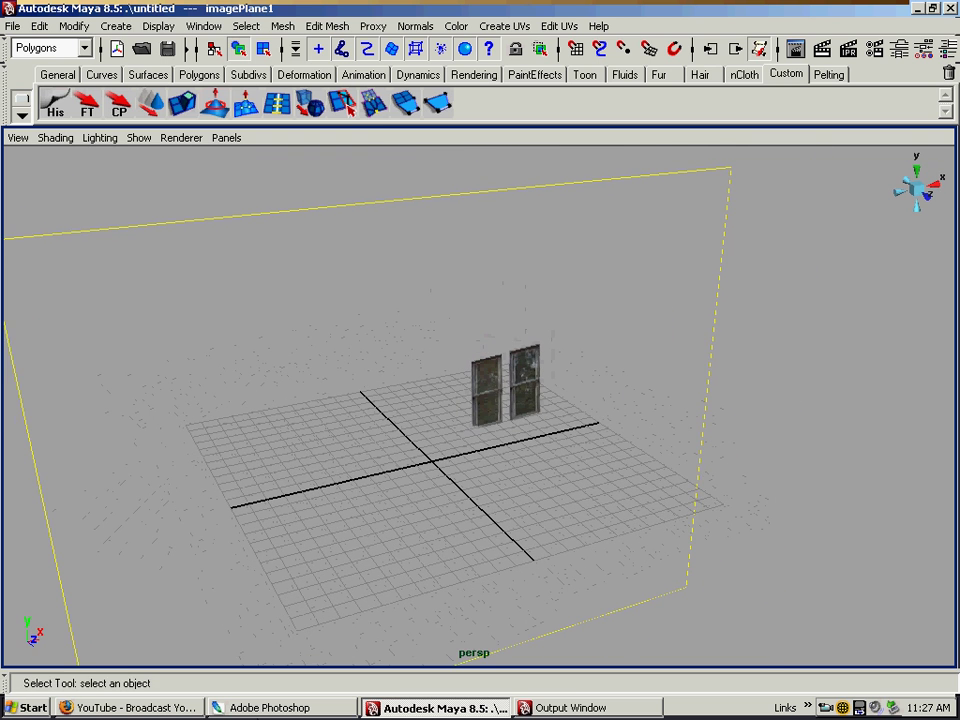
Turn on the Window alpha channel's visibility in Photoshop to show the black-and-white mask.
click(280, 707)
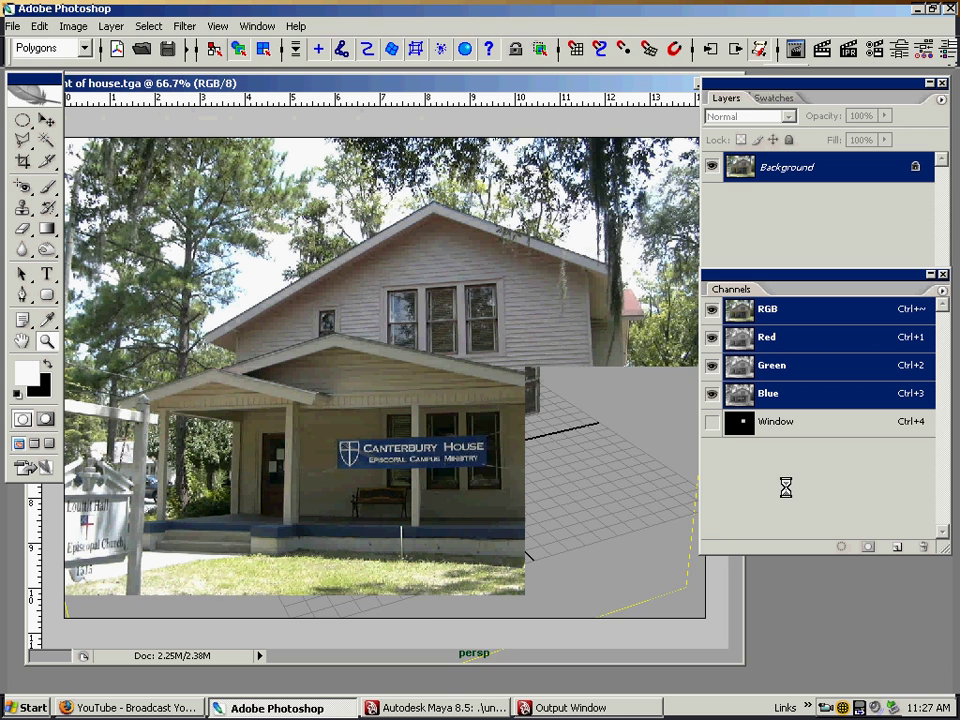
click(711, 421)
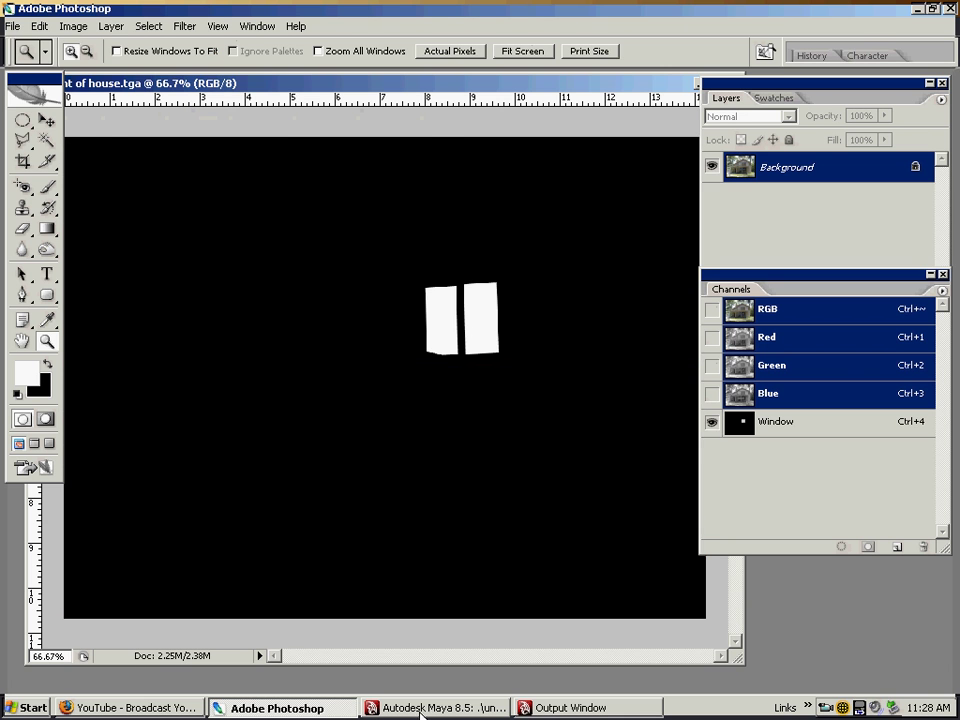
click(418, 708)
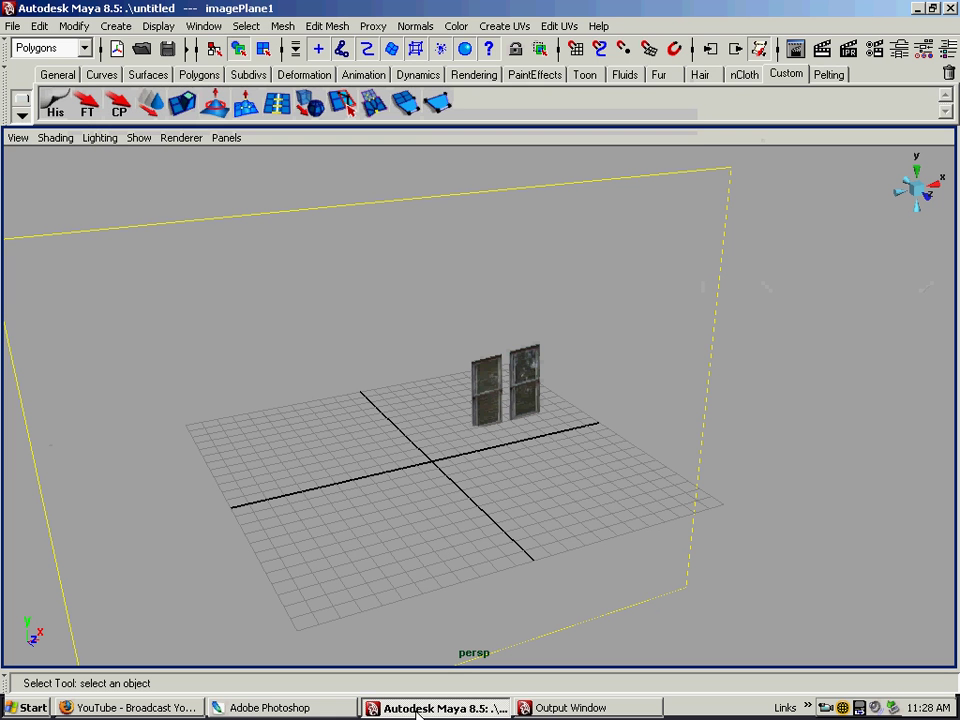
click(418, 710)
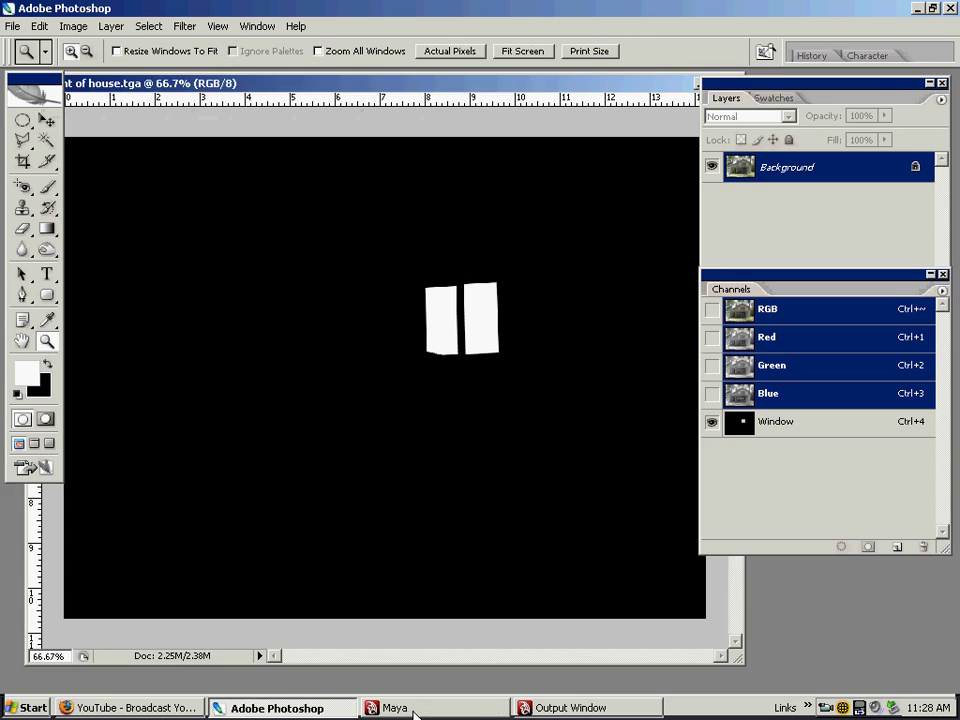
Select the Window channel and invert it so the windows turn black on white.
click(415, 710)
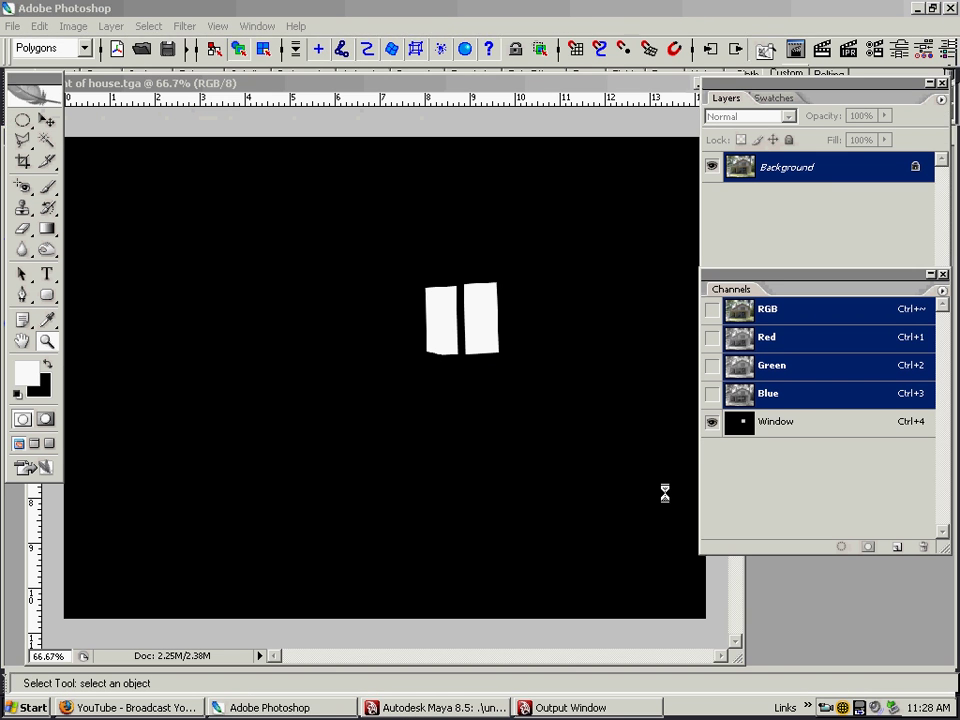
click(770, 425)
click(74, 26)
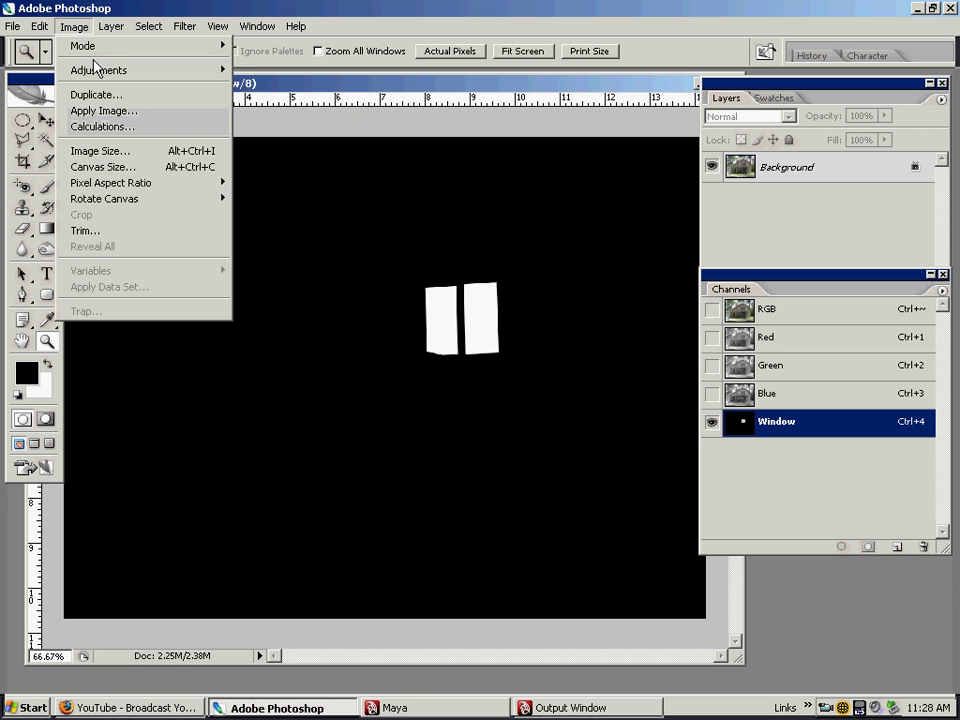
mouse_move(98, 70)
click(248, 358)
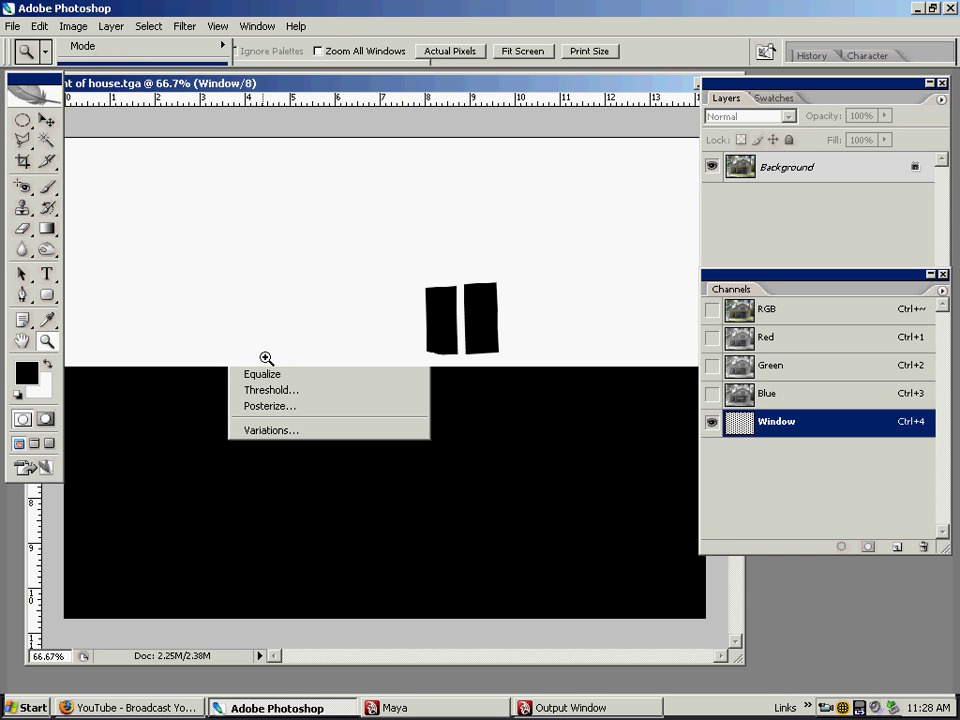
click(73, 27)
mouse_move(100, 70)
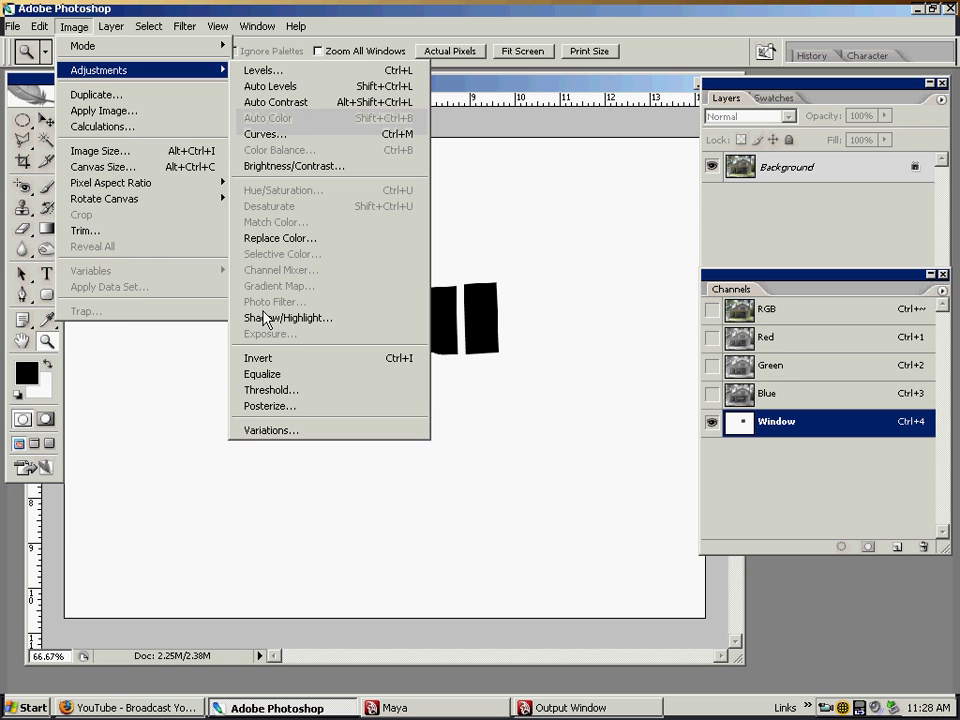
Resave front of house as a Targa with alpha, replacing the existing file.
click(13, 26)
click(97, 220)
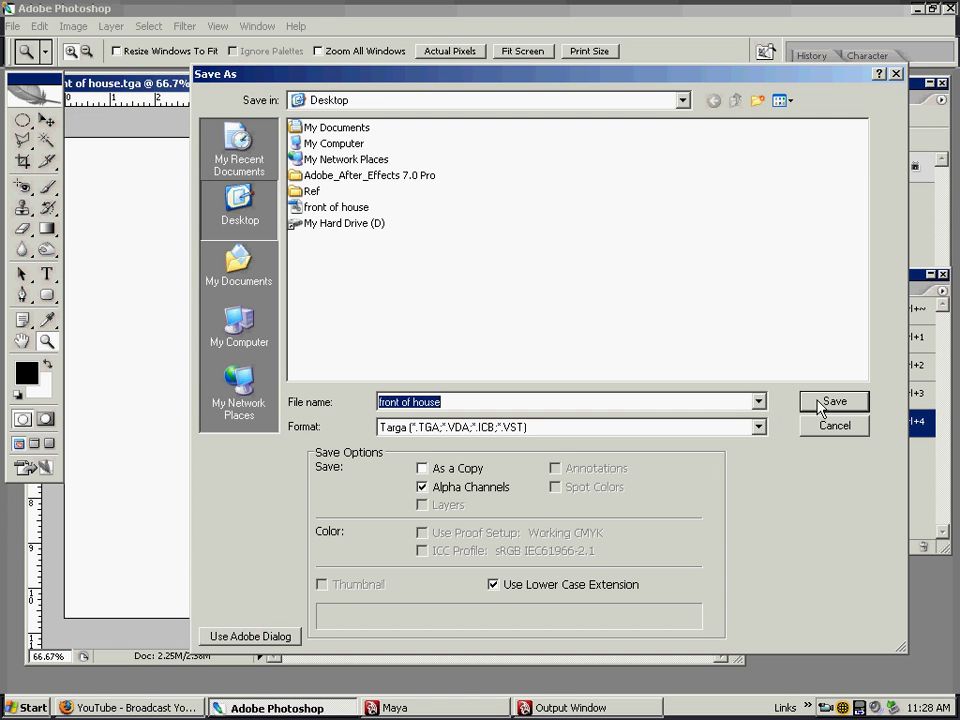
click(820, 402)
click(446, 403)
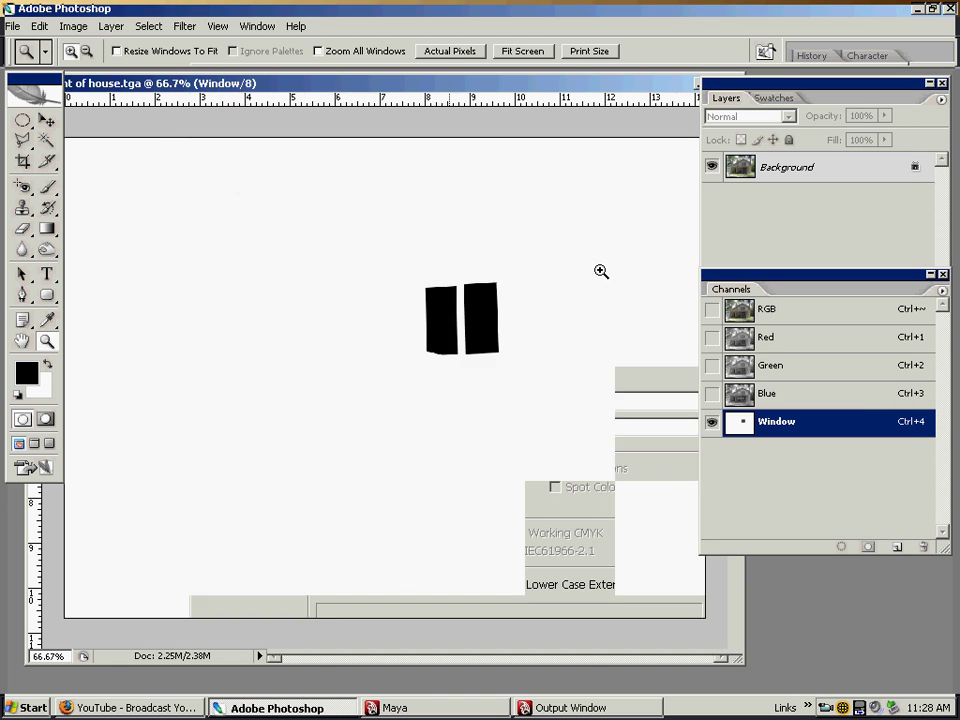
click(542, 347)
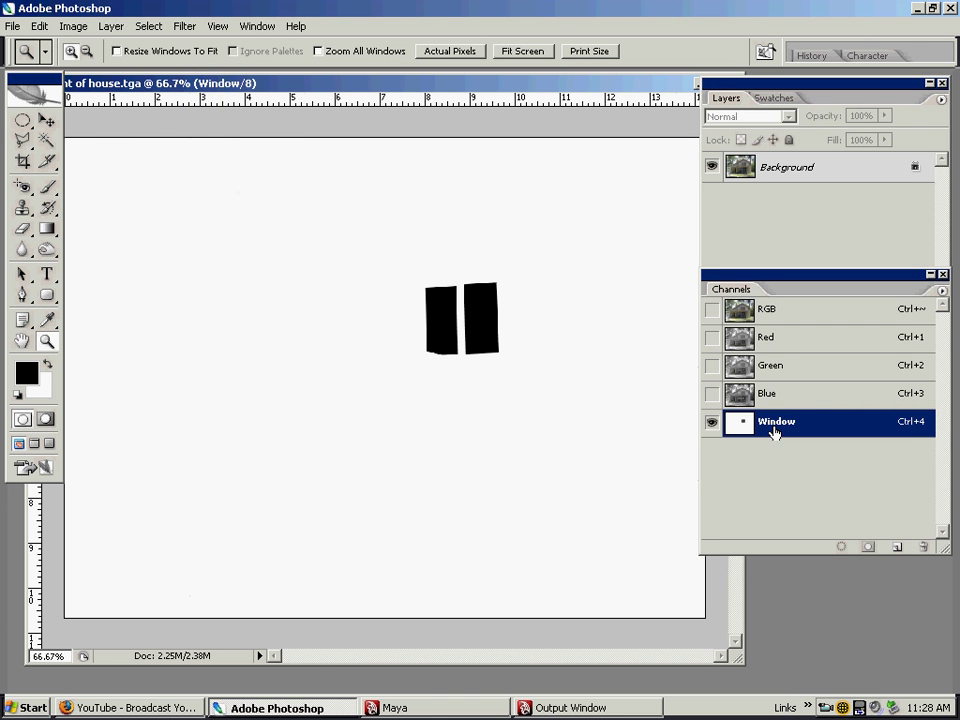
click(439, 707)
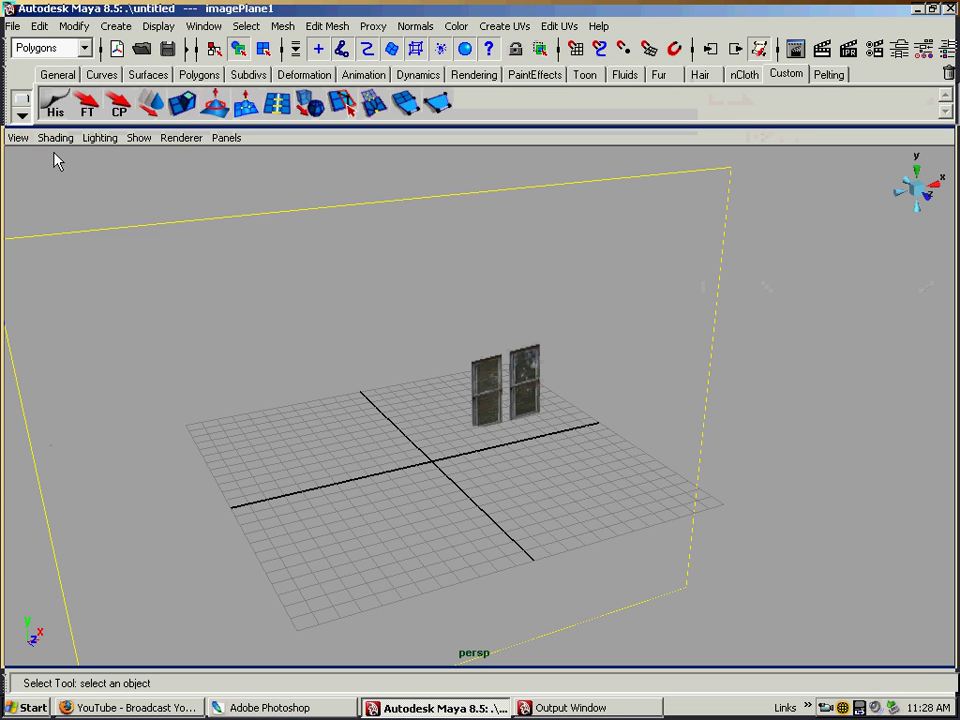
From the front camera, reload the re-saved 'front of house' file into imagePlane1's attributes.
click(224, 138)
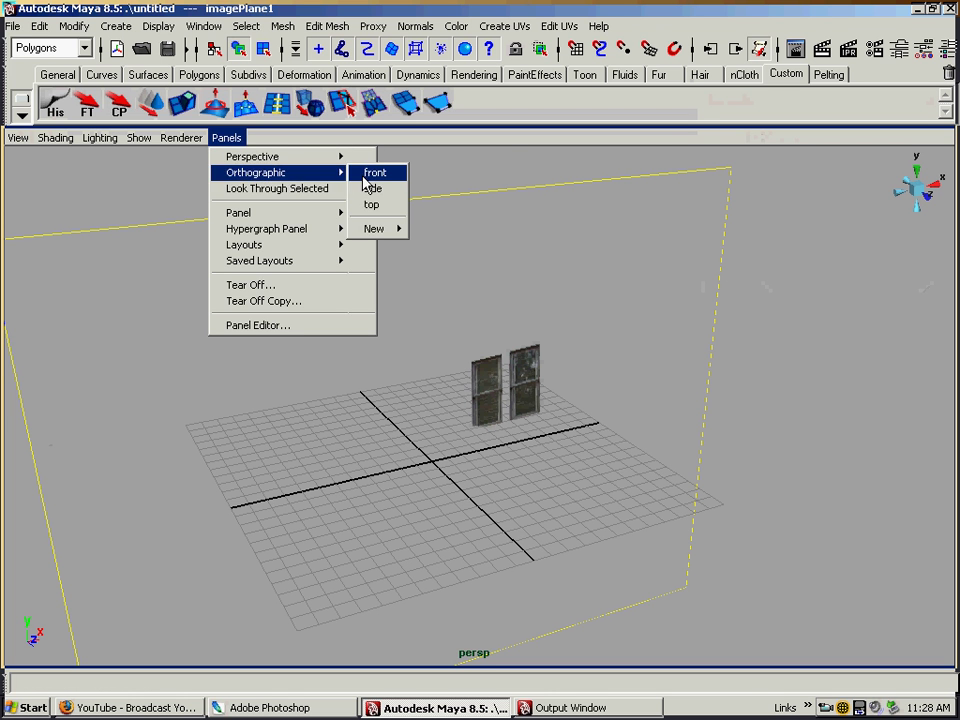
click(17, 138)
mouse_move(100, 398)
mouse_move(207, 423)
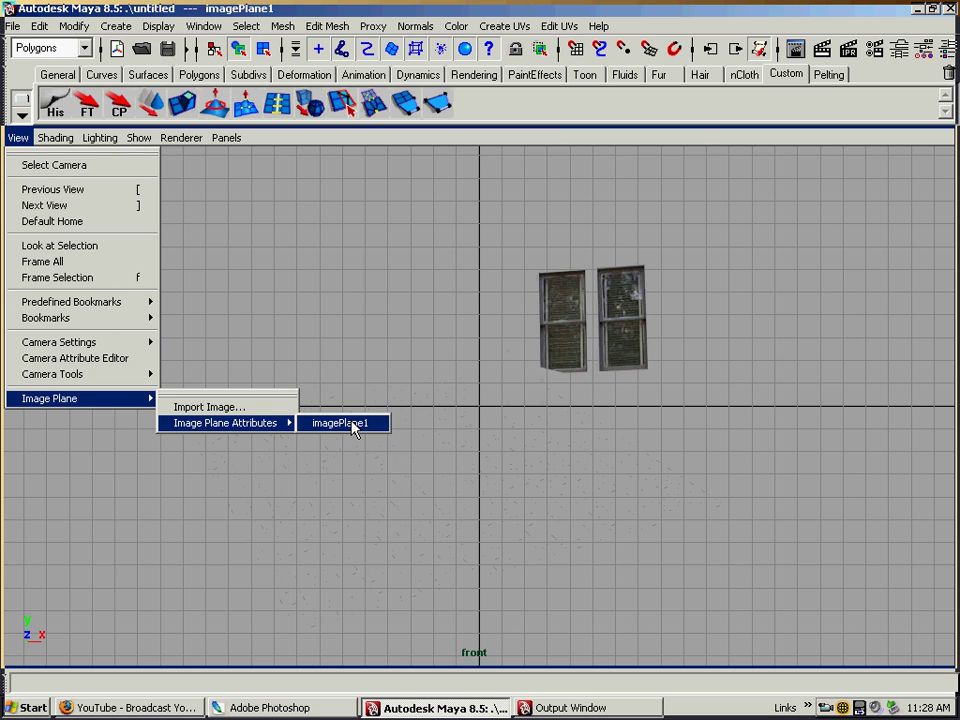
click(345, 423)
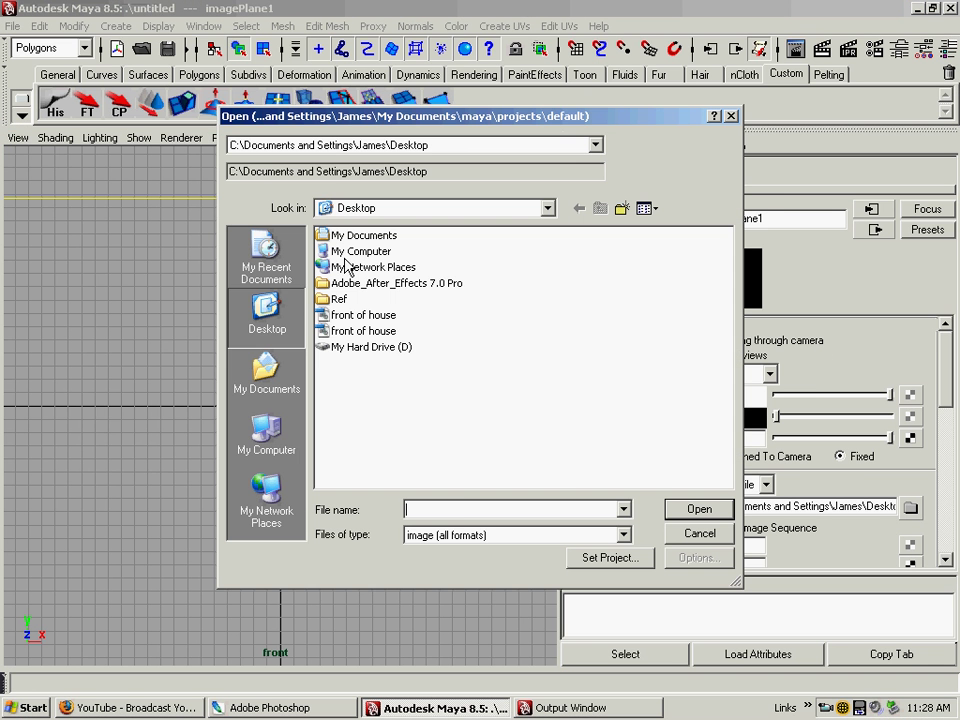
click(364, 331)
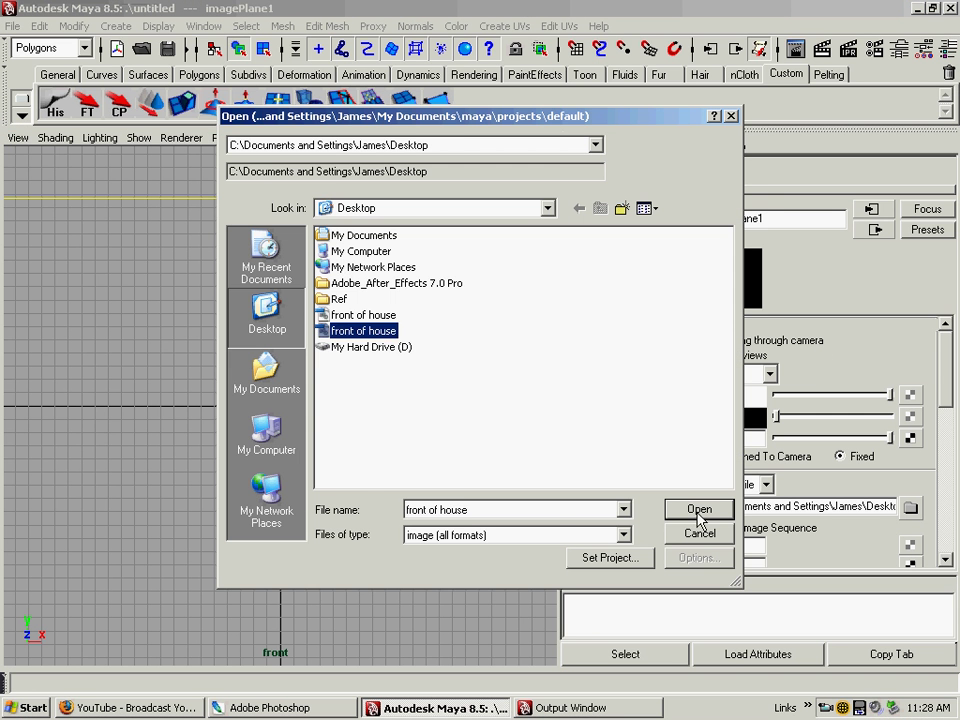
click(700, 515)
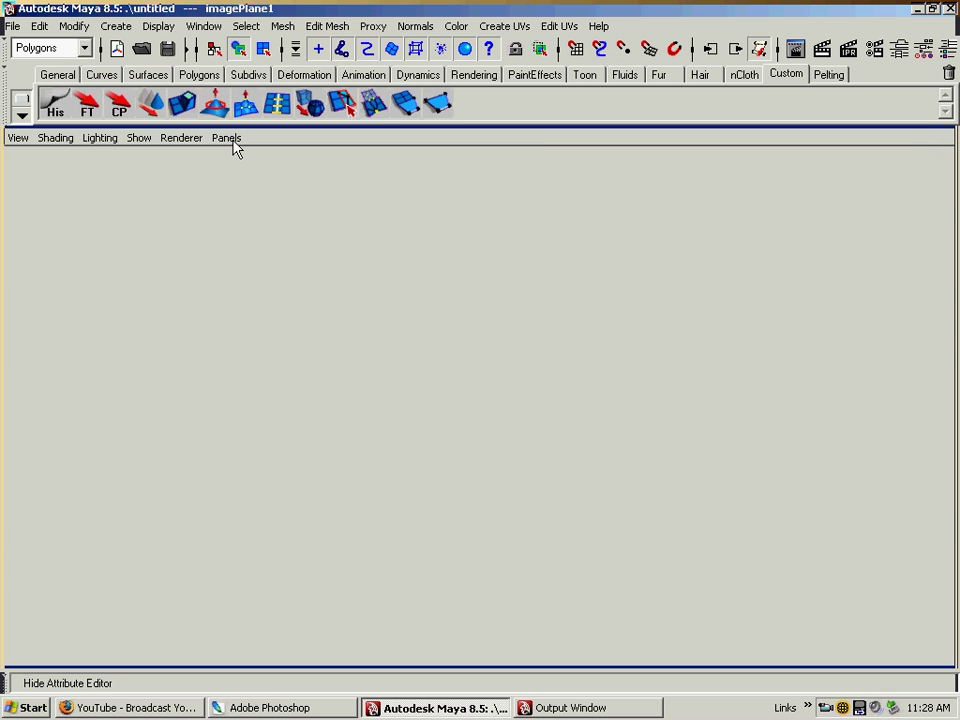
Switch the viewport to the persp camera.
click(226, 137)
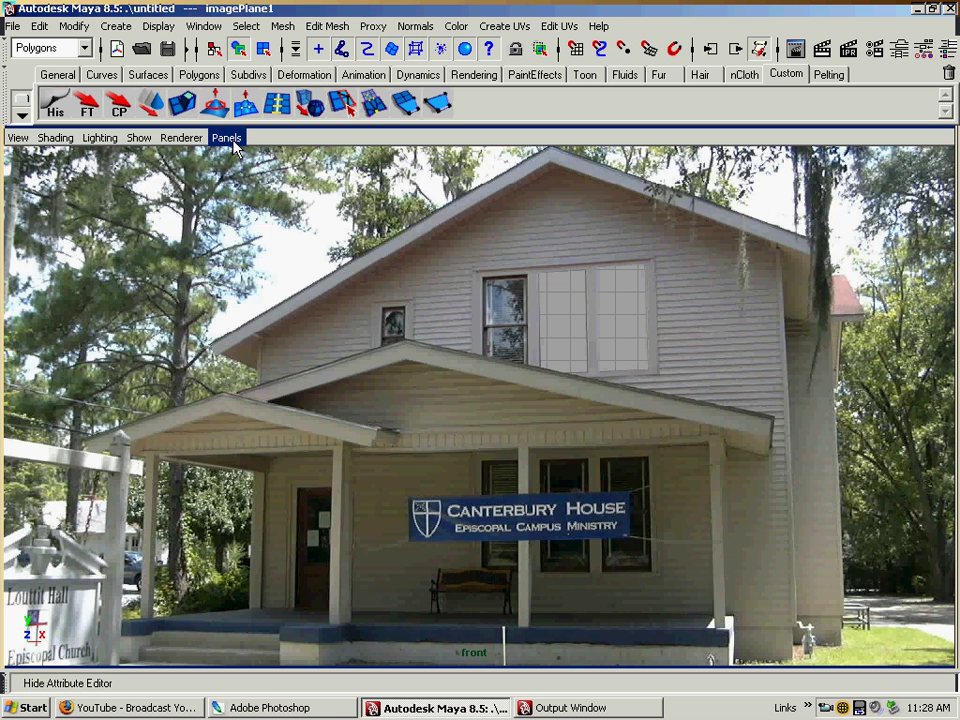
mouse_move(300, 156)
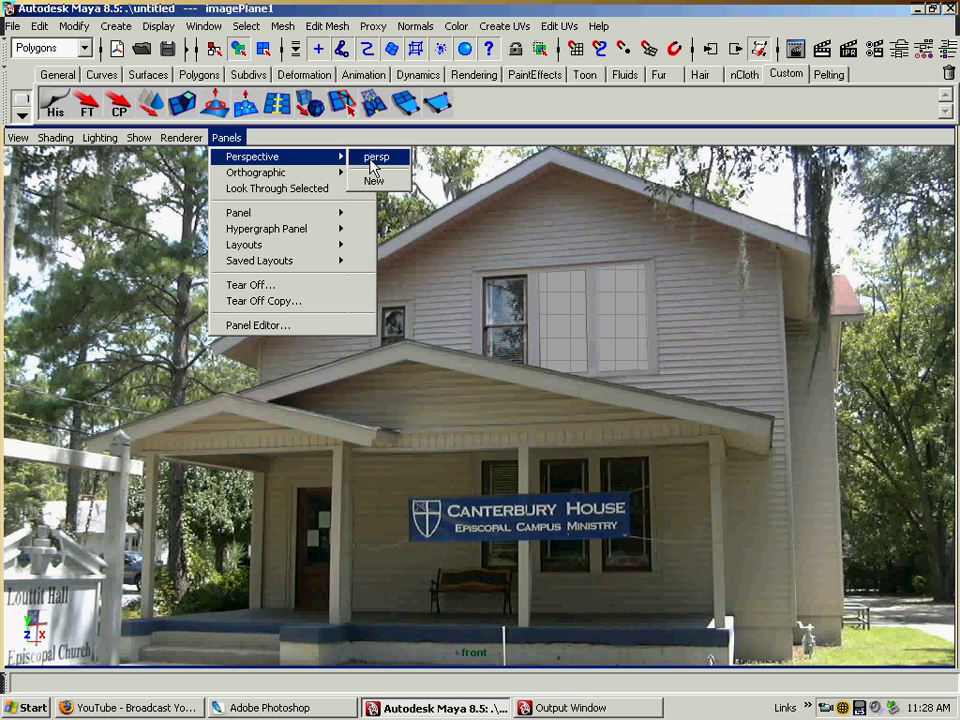
click(374, 158)
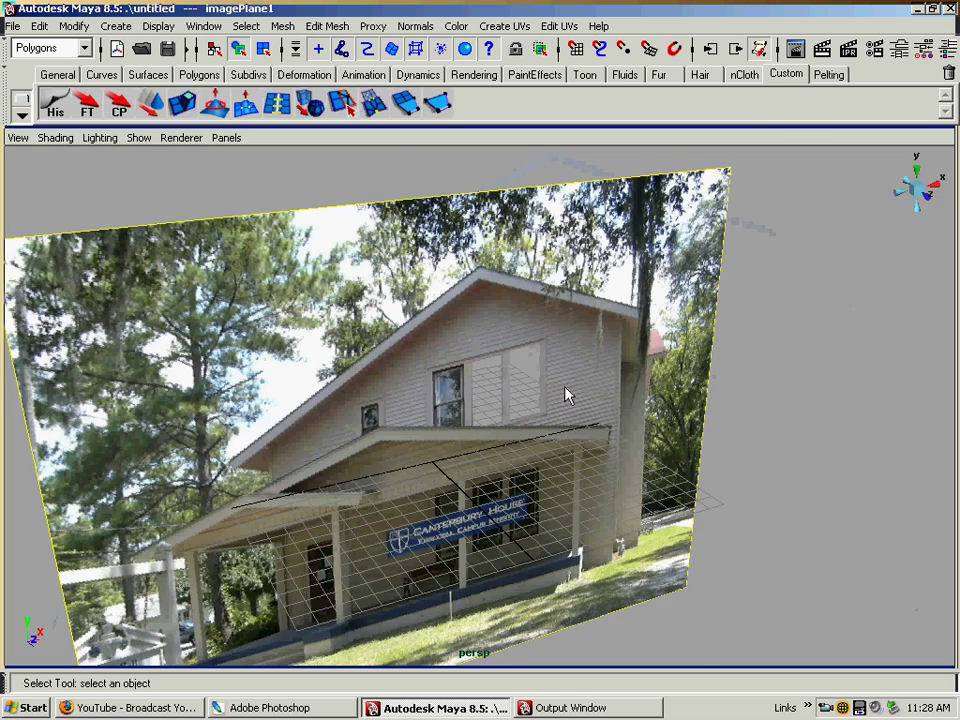
Orbit to a near-frontal view and pull back to show the transparent upper windows.
mouse_move(568, 392)
mouse_down()
mouse_move(503, 383)
mouse_move(418, 343)
mouse_move(464, 366)
mouse_move(435, 377)
mouse_move(308, 376)
mouse_move(508, 388)
mouse_move(486, 360)
mouse_move(544, 388)
mouse_move(489, 388)
mouse_move(484, 373)
mouse_move(505, 349)
mouse_move(555, 339)
mouse_move(816, 403)
mouse_move(855, 401)
mouse_move(594, 465)
mouse_move(722, 456)
mouse_move(568, 392)
mouse_up()
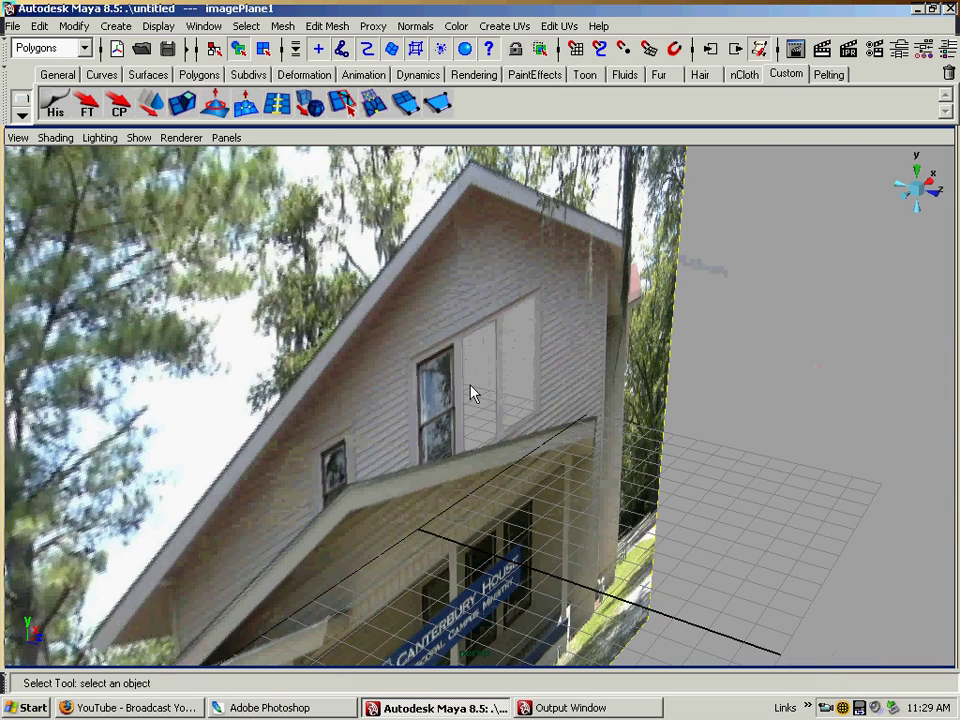
drag(530, 433, 320, 330)
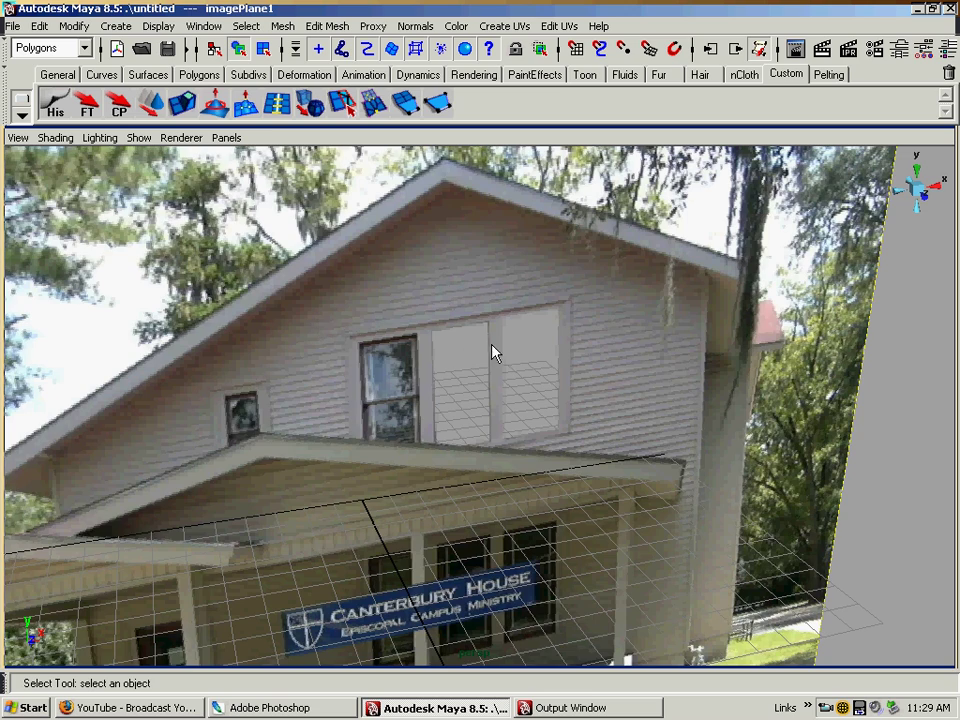
drag(531, 395, 342, 221)
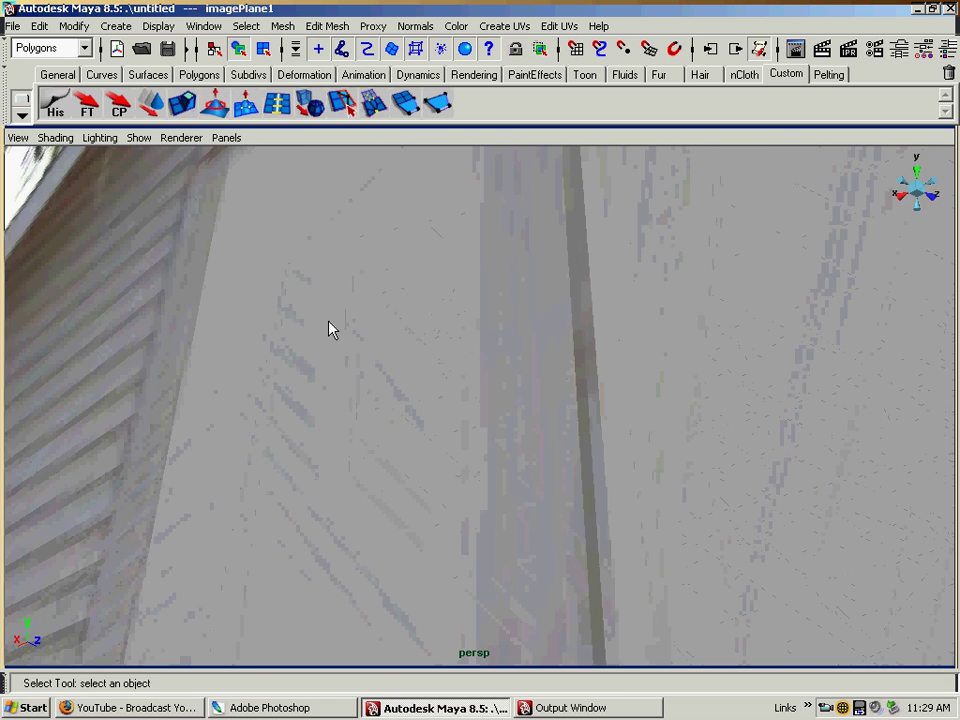